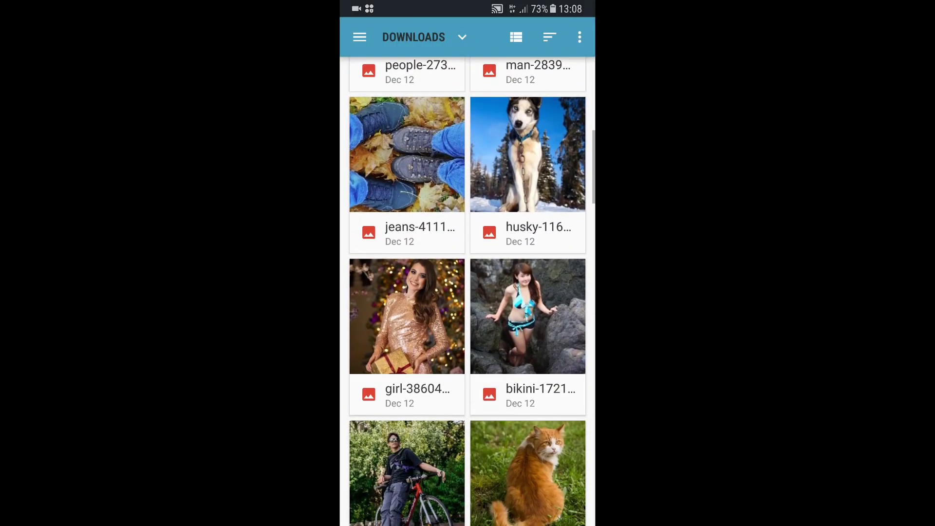
Step: Open the bicycle photo and show its LUT filters after a brief look at basic adjustments
left_click(406, 472)
left_click(472, 37)
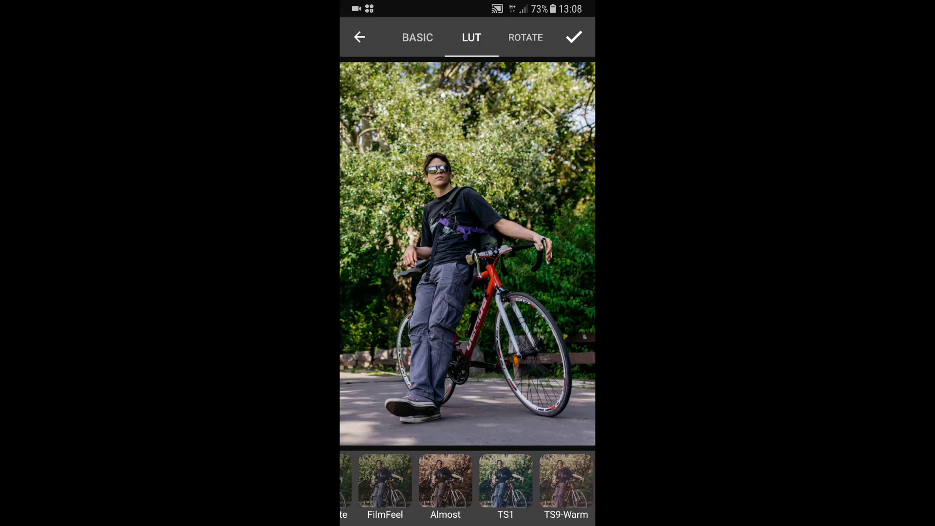
left_click(417, 37)
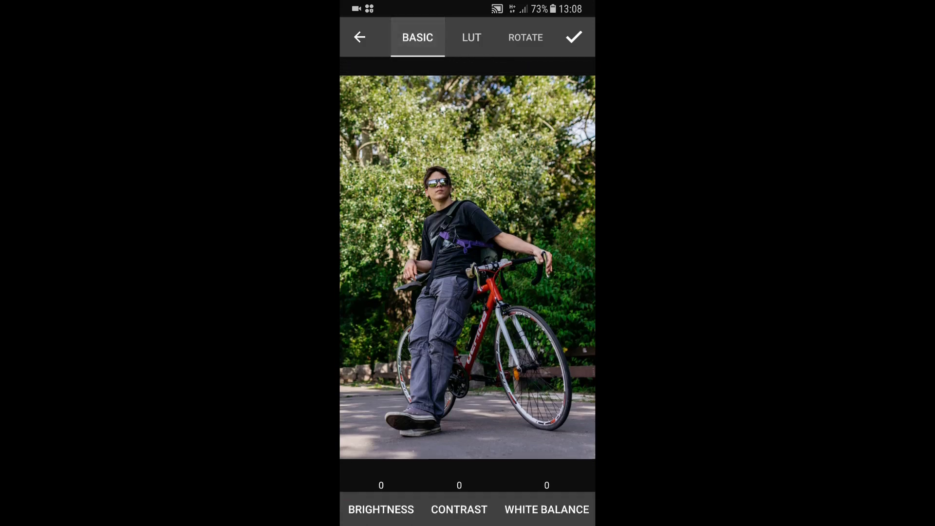
left_click(471, 37)
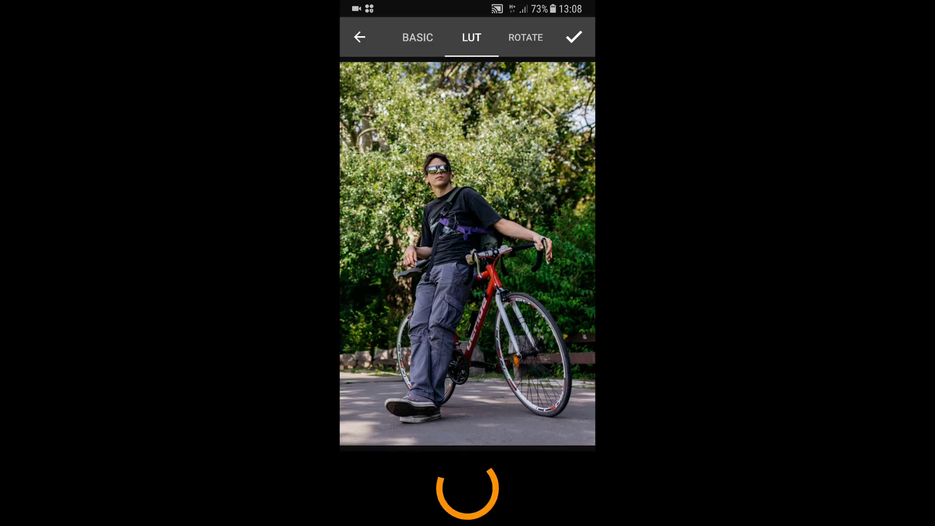
Step: Preview SG1 Sat+R, SG3 Roof and SG4 Red on the bike, ending with SG4
left_click(489, 481)
left_click(510, 480)
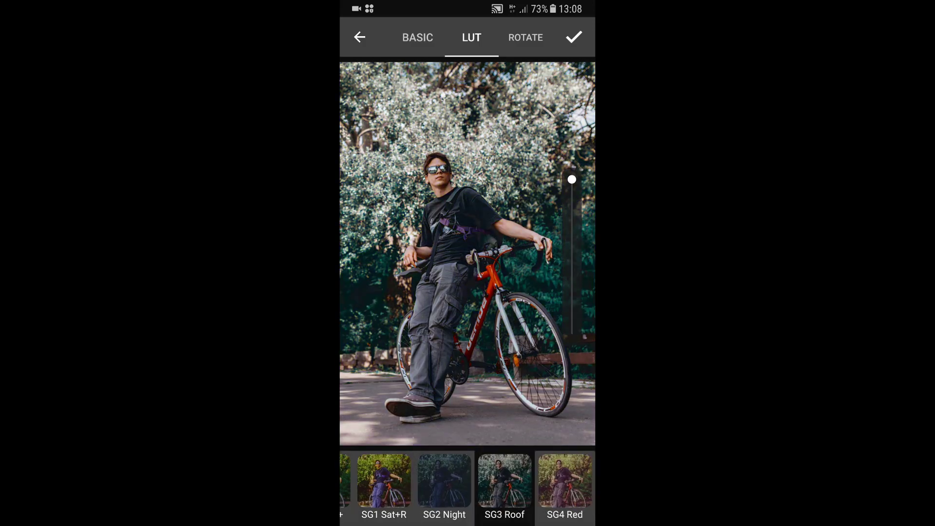
left_click_drag(555, 481, 431, 480)
left_click(445, 481)
left_click(505, 481)
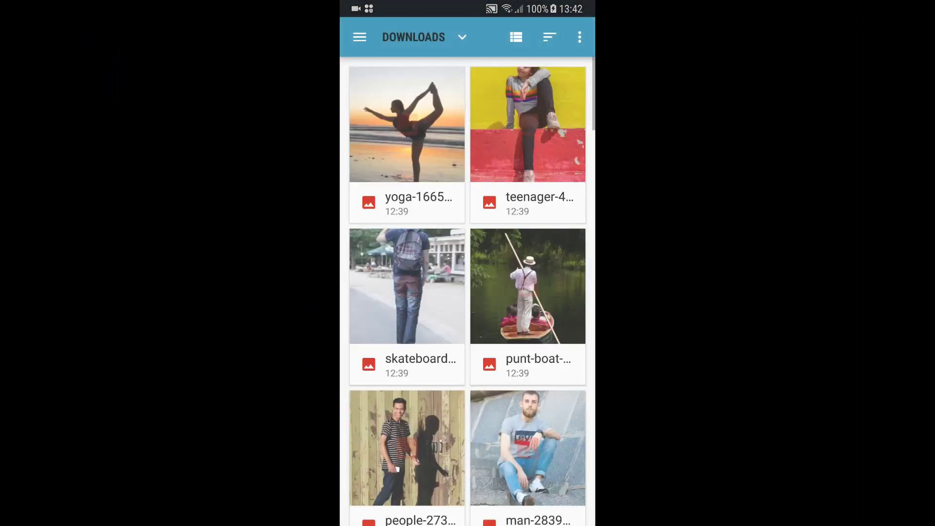
scroll(467, 292, "down", 3)
Step: Open the shoes-on-leaves photo and show its collection of LUT packs
left_click(406, 468)
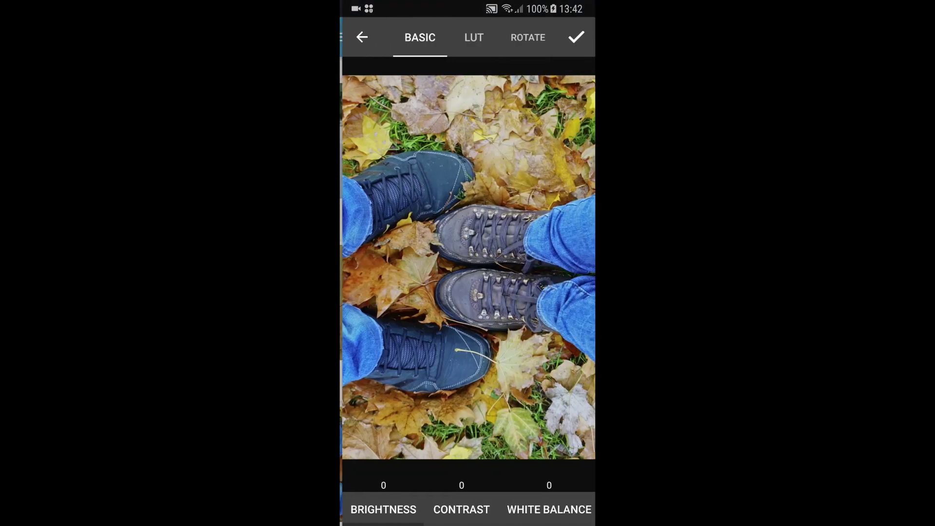
left_click(471, 37)
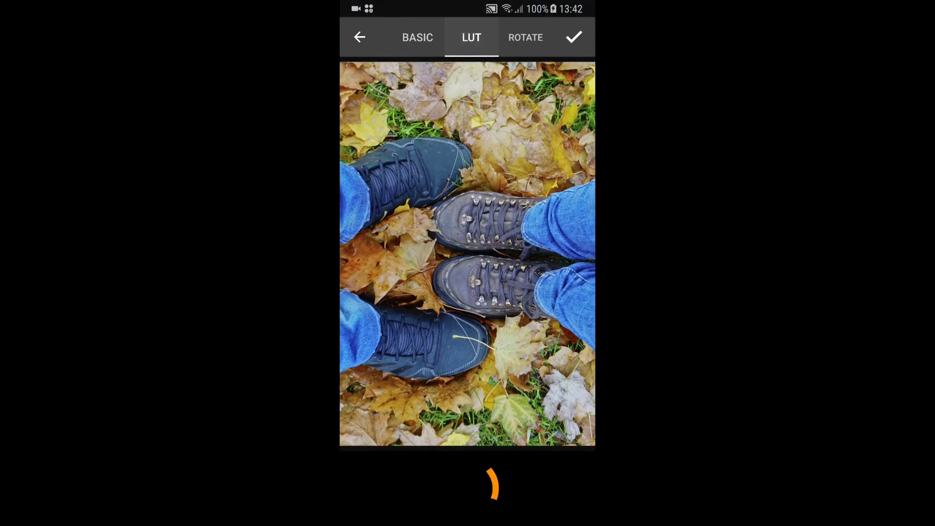
left_click(491, 480)
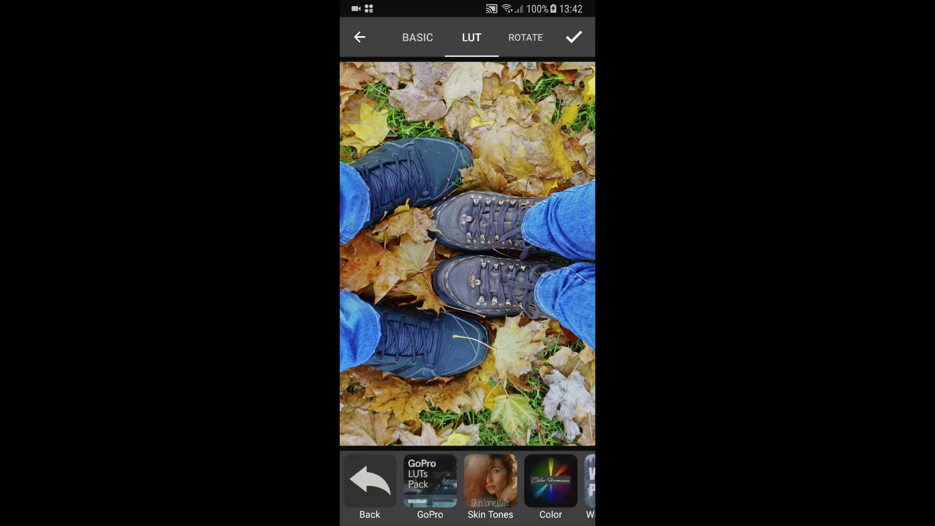
scroll(468, 481, "right", 5)
scroll(468, 481, "right", 3)
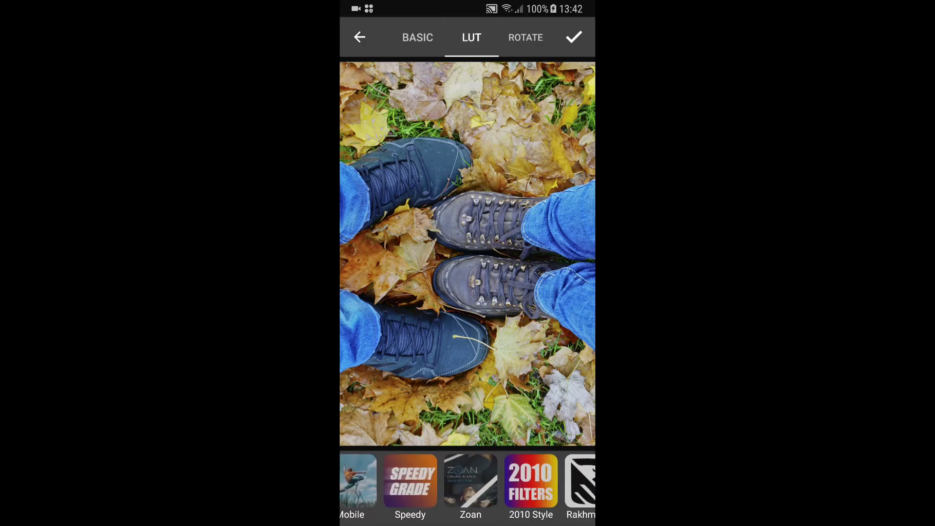
scroll(468, 480, "left", 3)
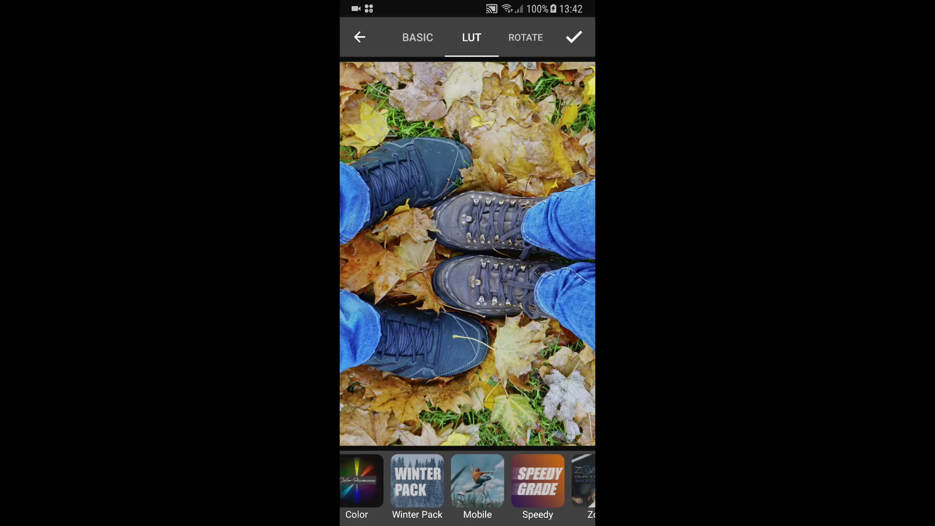
Step: Open the Speedy LUT pack from the pack strip, which triggers the sign-in prompt
left_click(539, 481)
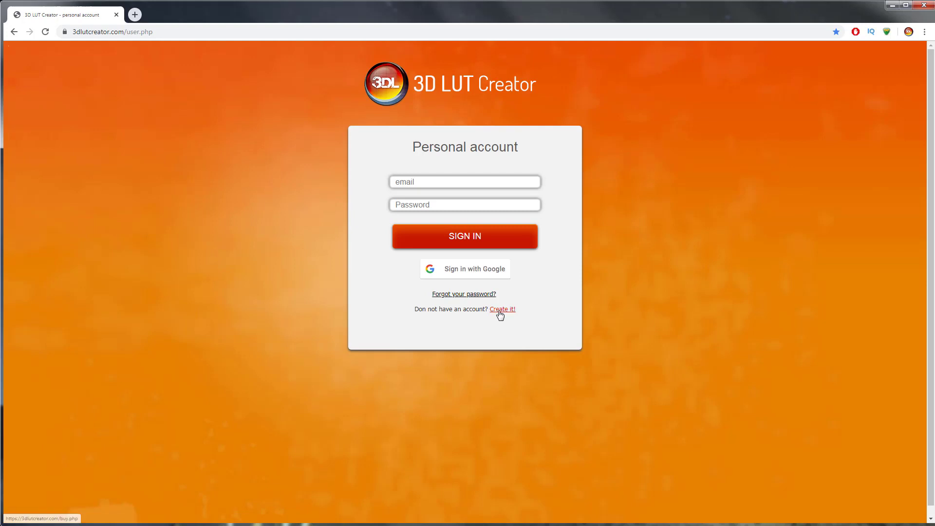
Step: Follow the 'Create it!' link to the 3D LUT Creator registration page
left_click(500, 314)
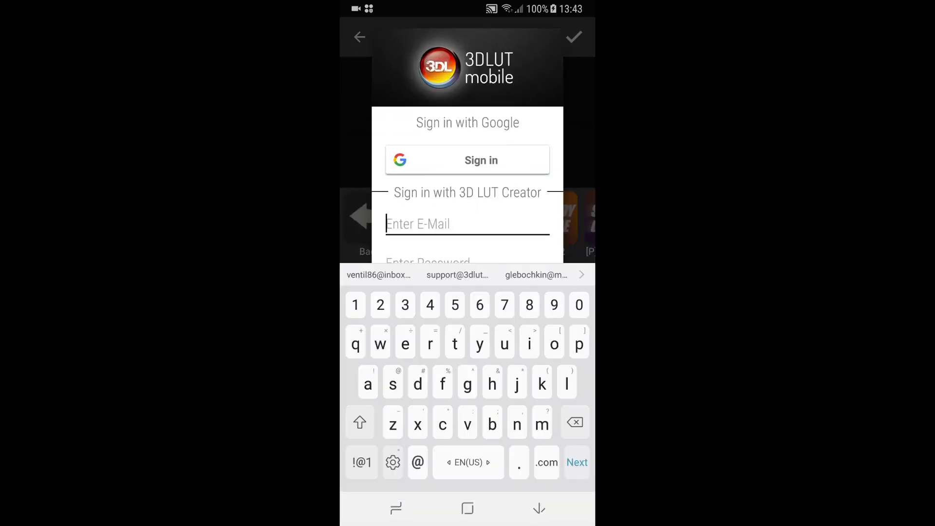
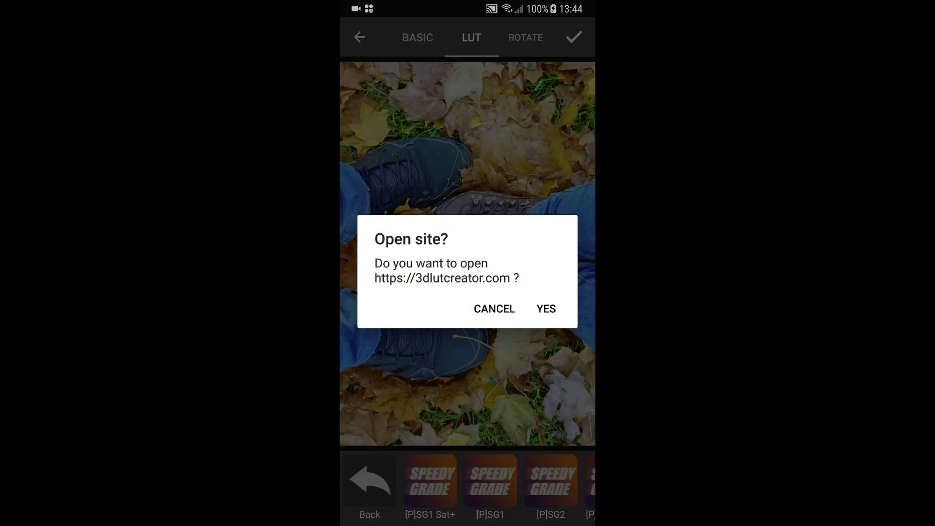
Step: Confirm YES to open the Speedy Grade Pack store website
left_click(545, 310)
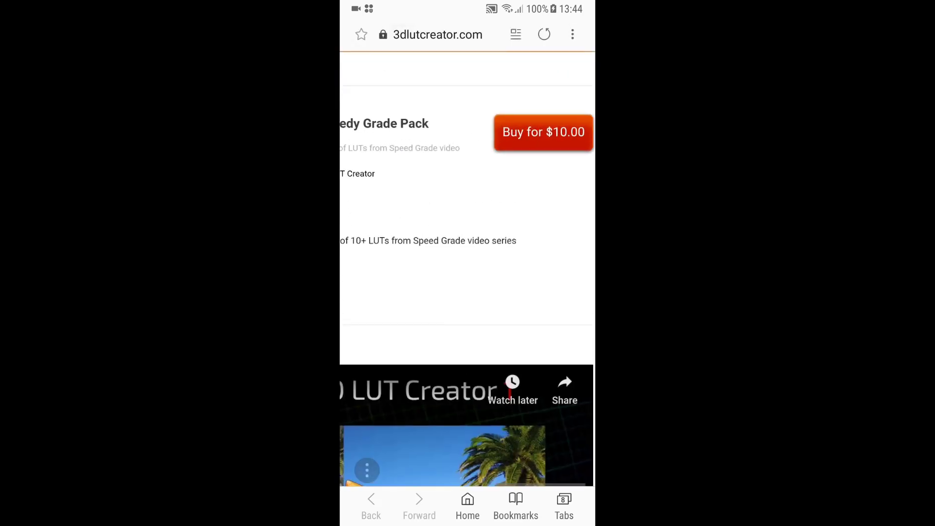
Step: Buy the Speedy Grade Pack for $10.00, signing in with account email and password
left_click(544, 133)
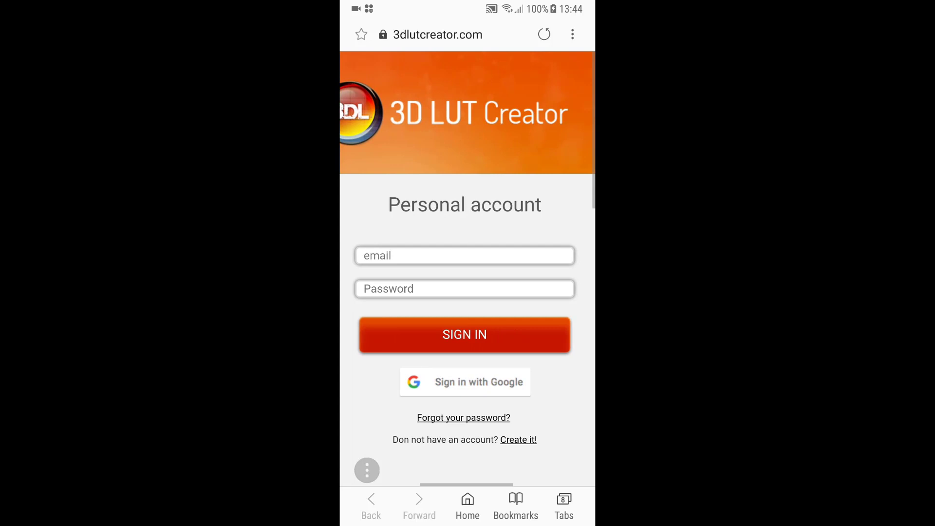
left_click(465, 256)
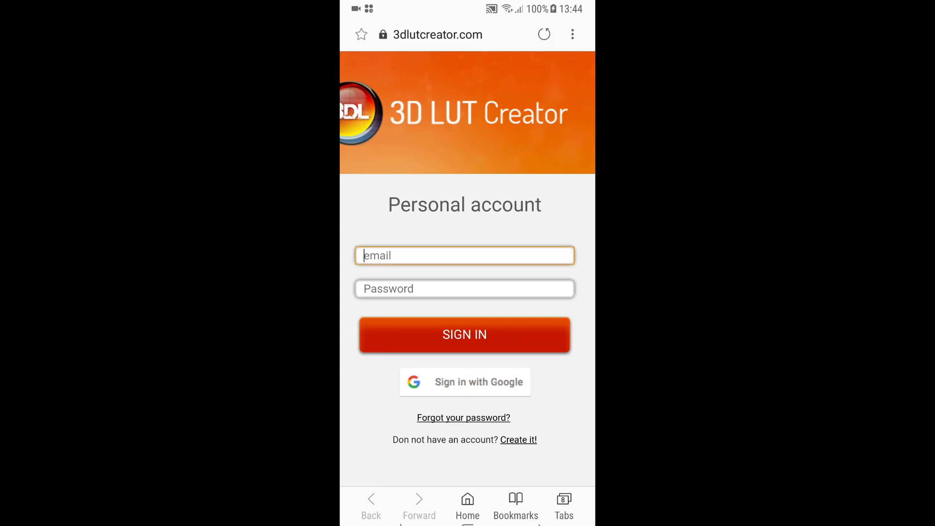
left_click(465, 236)
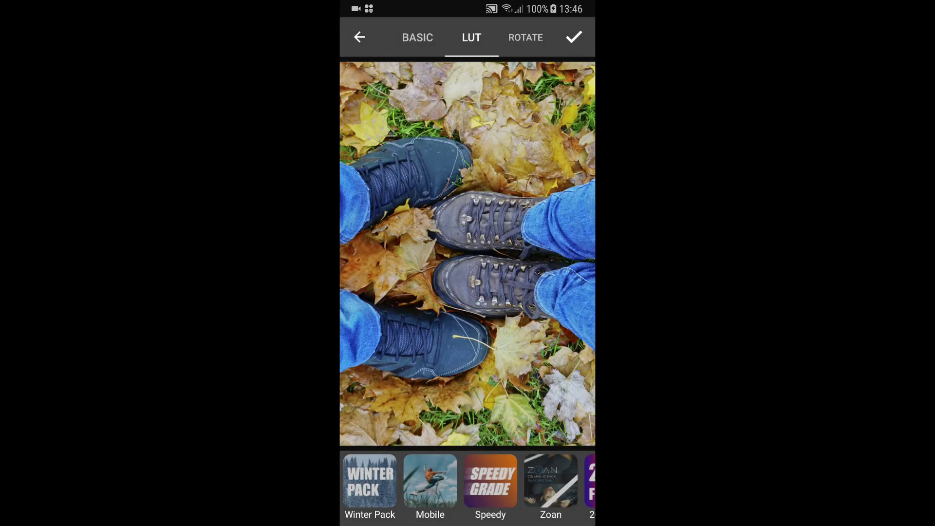
Step: Open Speedy Grade and preview SG1 Sat+R, SG3 Roof, SG4 Mood and SG6 Bride
left_click(490, 481)
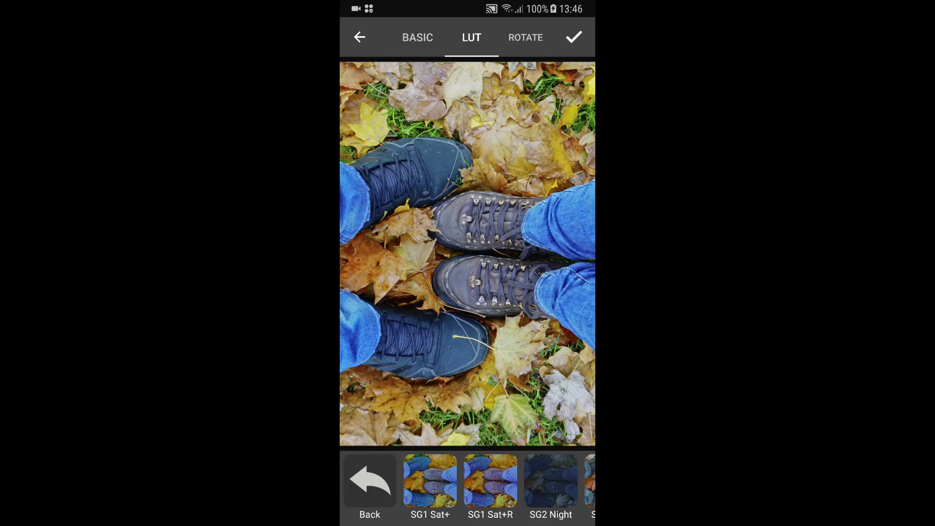
scroll(467, 481, "right", 1)
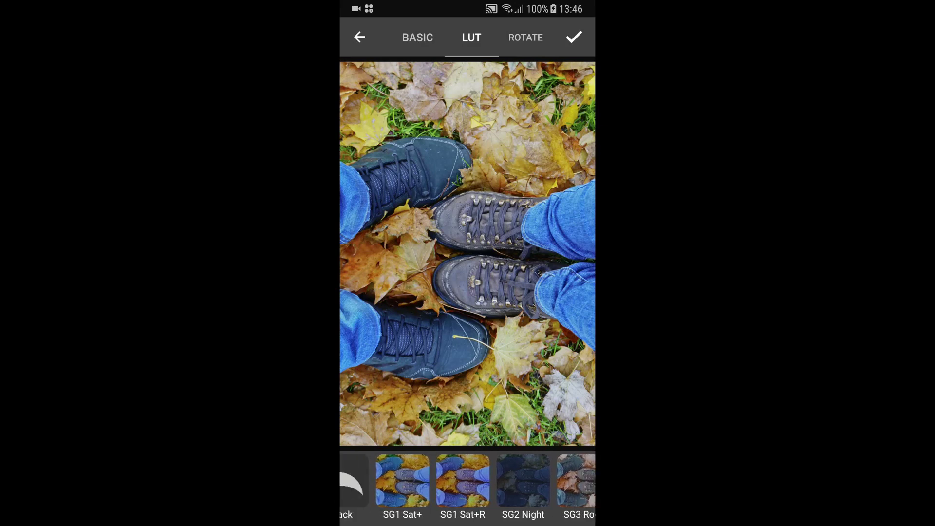
left_click(413, 481)
left_click(474, 481)
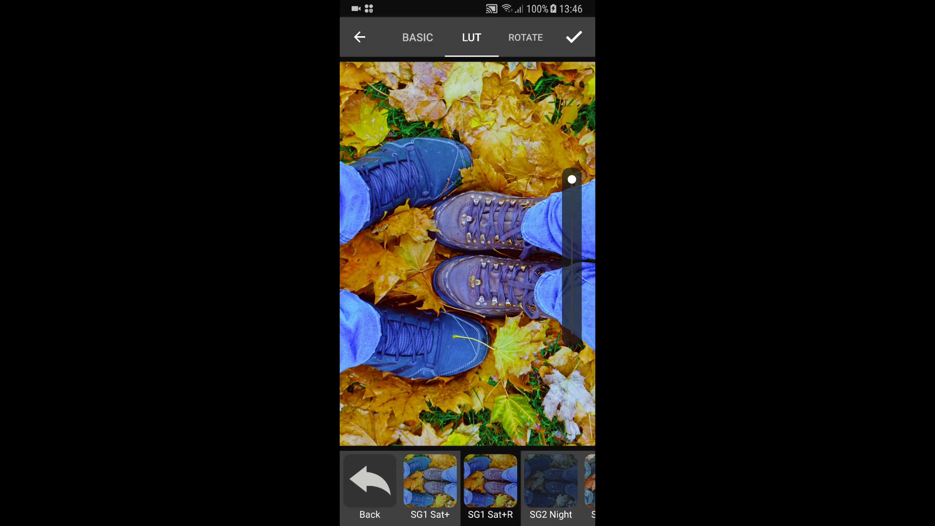
left_click_drag(541, 481, 387, 481)
left_click(442, 482)
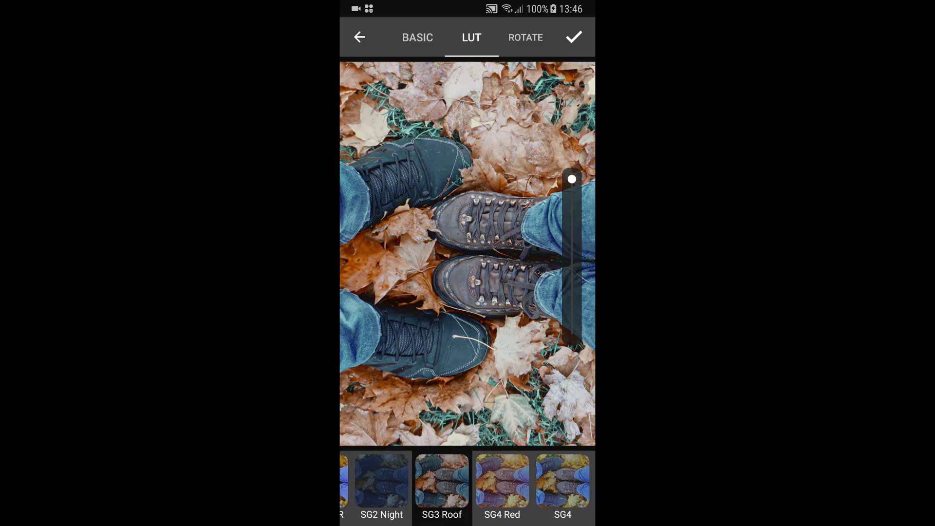
left_click(502, 481)
left_click(514, 481)
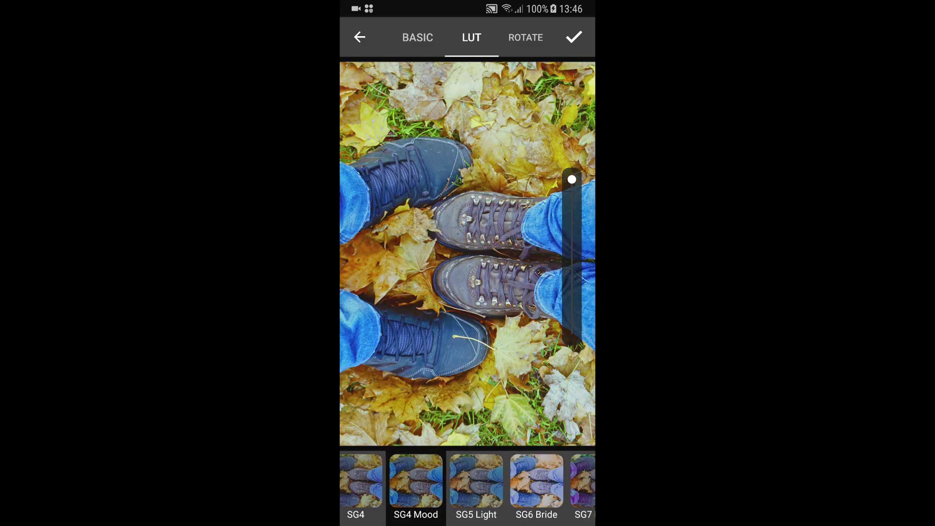
left_click(536, 481)
Step: Lower the SG6 Bride intensity, then exit and discard the edited shoes photo
mouse_move(572, 179)
left_mouse_down()
mouse_move(572, 288)
mouse_move(572, 261)
left_mouse_up()
left_click(359, 36)
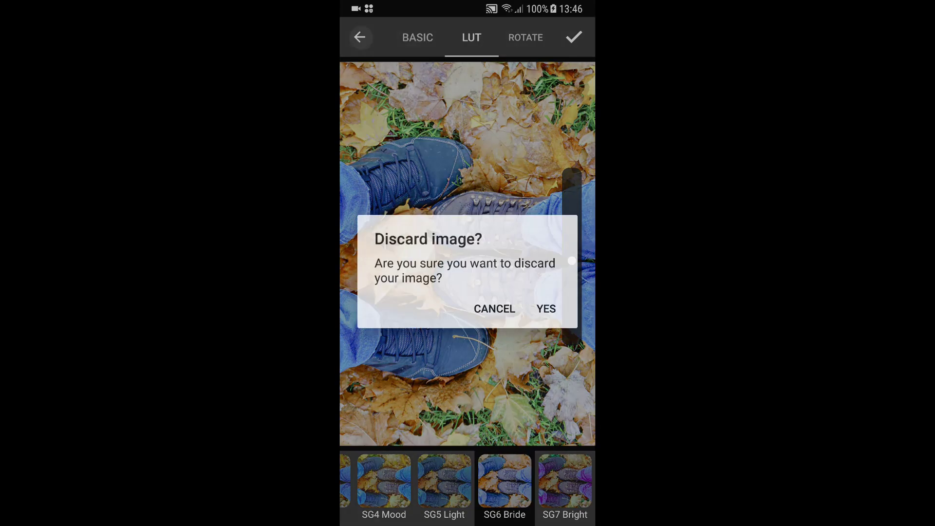
left_click(545, 310)
Step: Open the cat photo and bring up its Speedy Grade LUTs
left_click(420, 438)
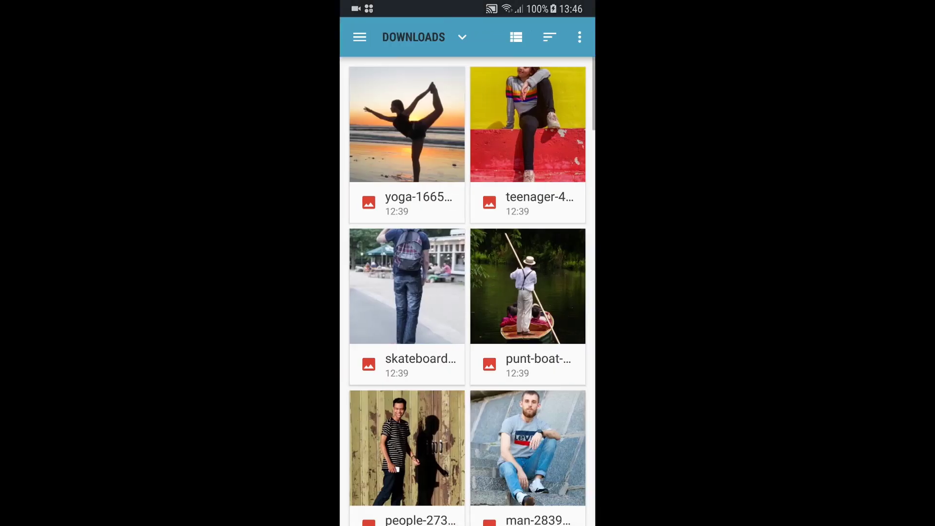
scroll(468, 293, "down", 5)
scroll(468, 293, "down", 3)
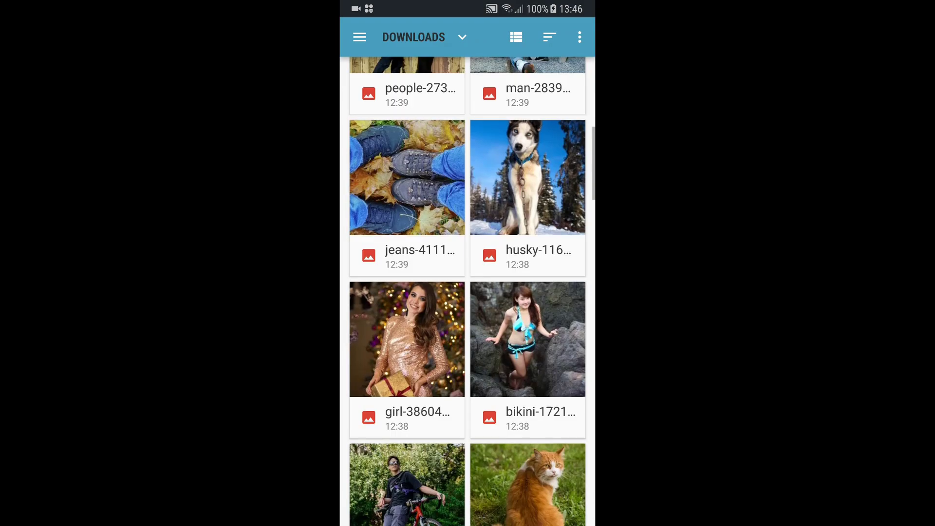
left_click(528, 479)
left_click(471, 37)
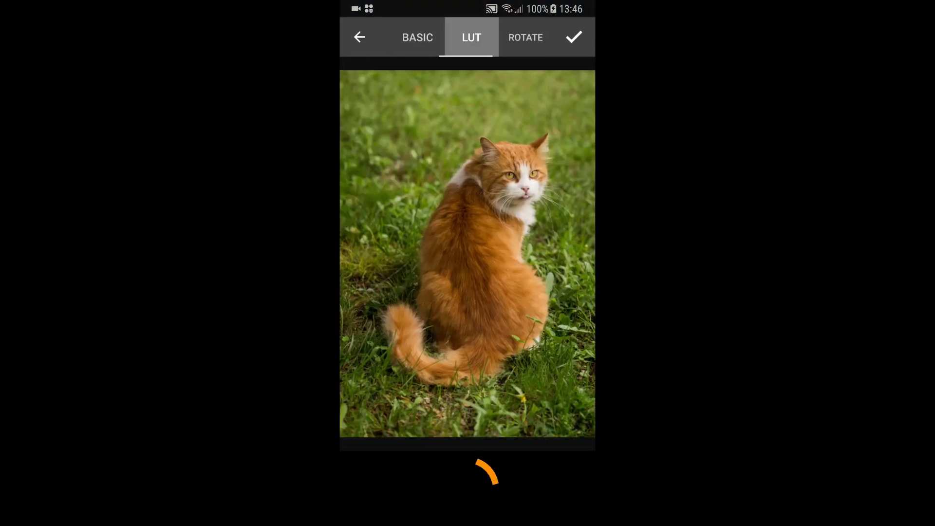
left_click(589, 483)
left_click_drag(541, 482, 381, 482)
left_click(552, 483)
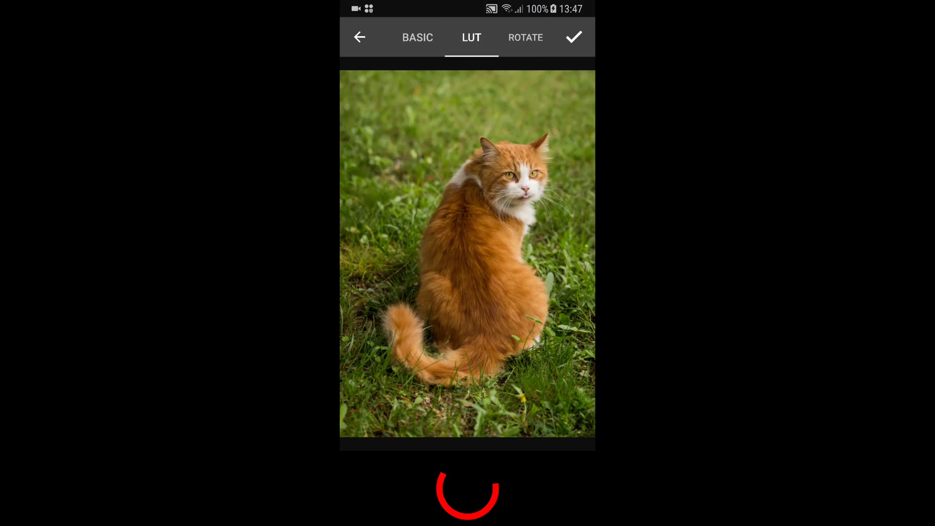
Step: Preview SG3 Roof, SG4, SG2 Night and SG1 on the cat, then discard the edit
left_click_drag(542, 482, 392, 482)
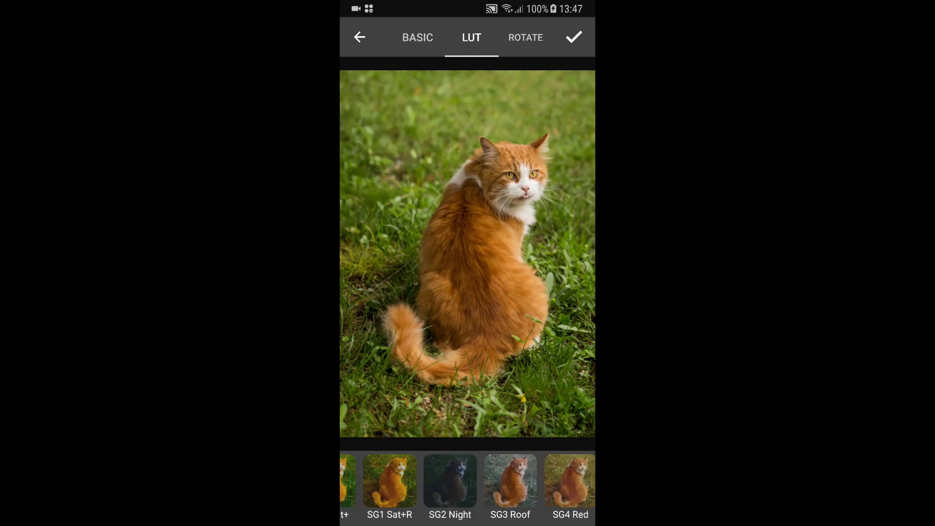
left_click(462, 483)
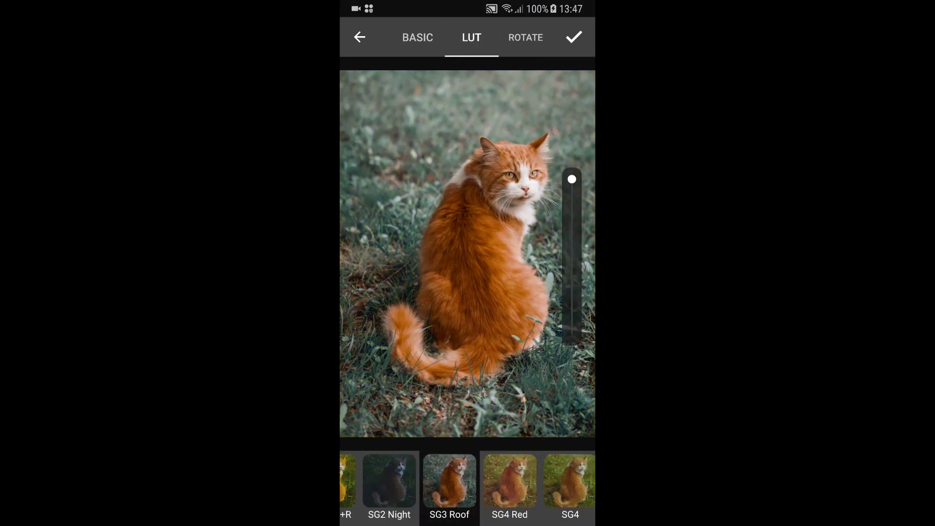
left_click(511, 483)
left_click(565, 483)
left_click_drag(410, 482, 556, 483)
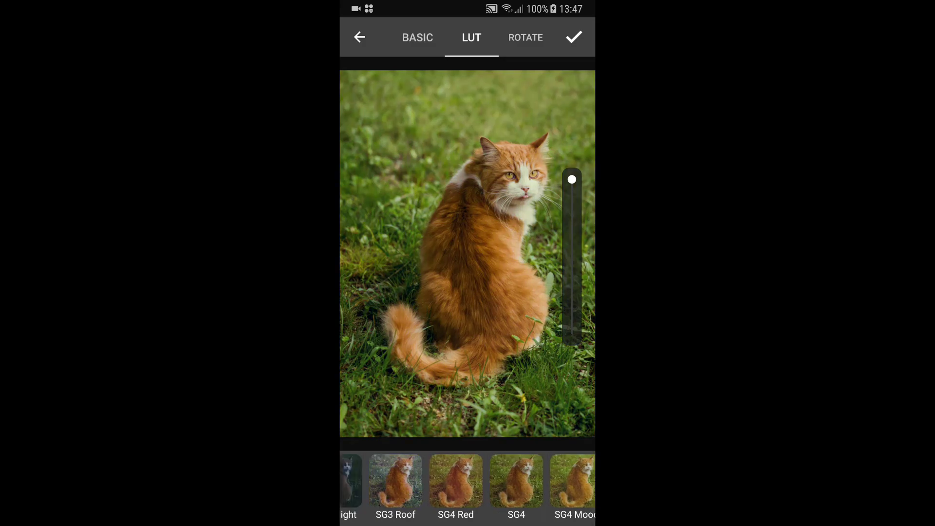
left_click(498, 482)
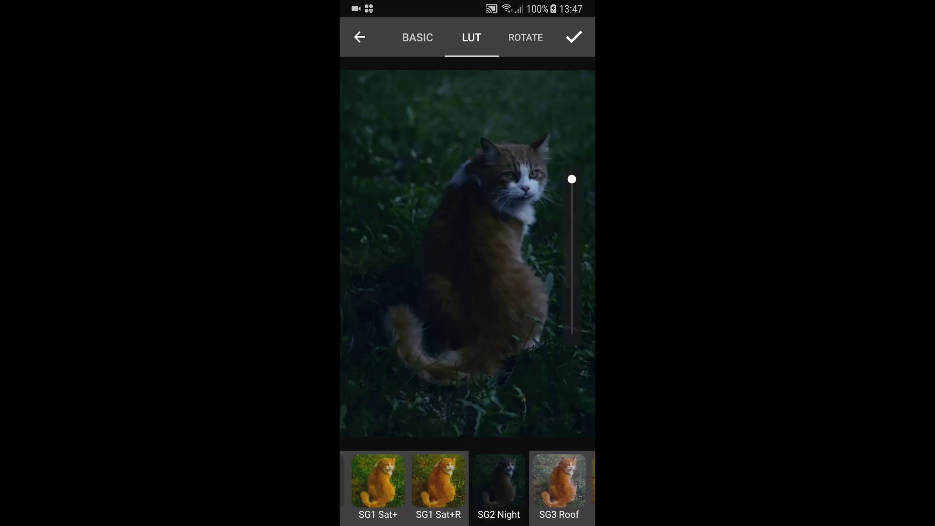
left_click(438, 483)
left_click(360, 37)
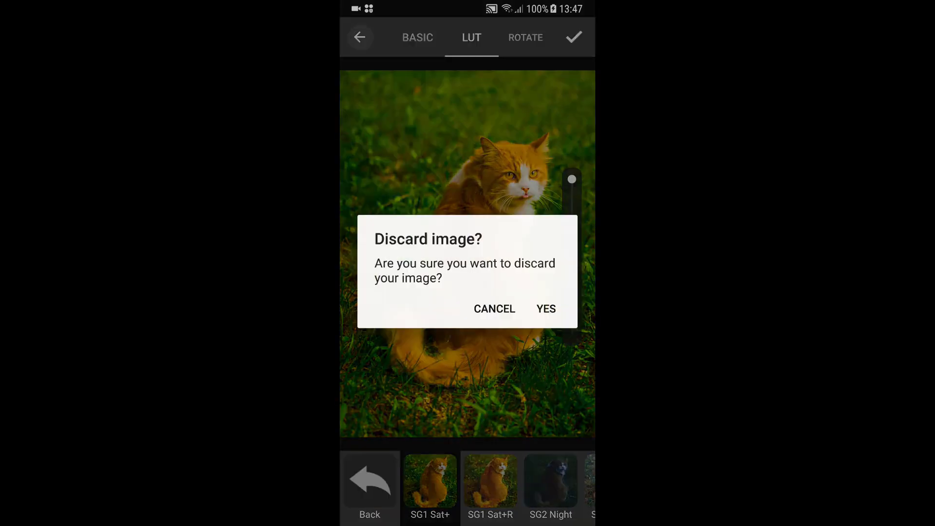
left_click(545, 307)
Step: Open the woman-with-gift photo and the 2010 Style pack, accepting the store prompt
left_click(420, 439)
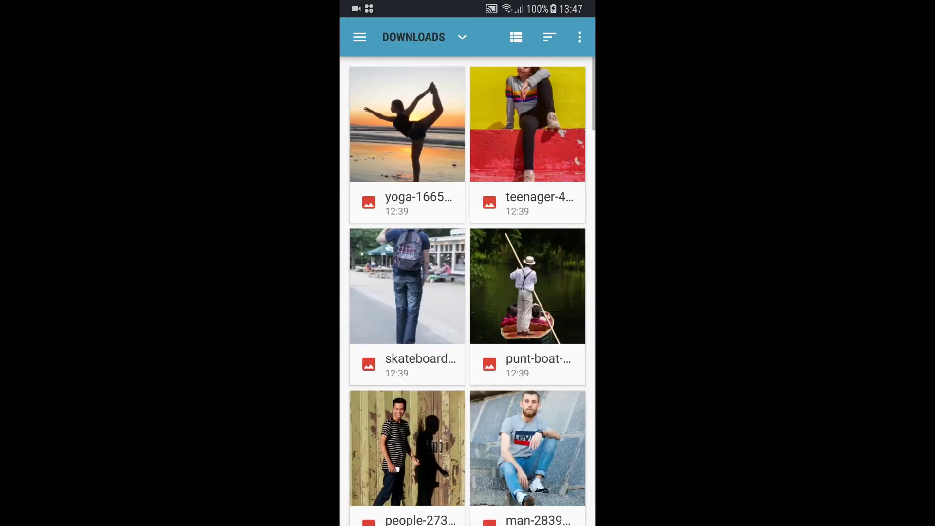
scroll(468, 292, "down", 5)
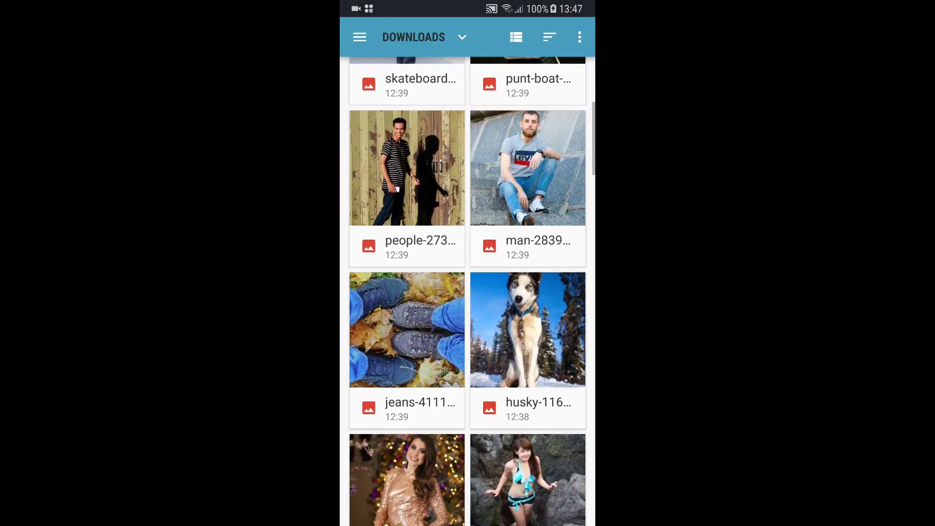
left_click(407, 478)
left_click(471, 37)
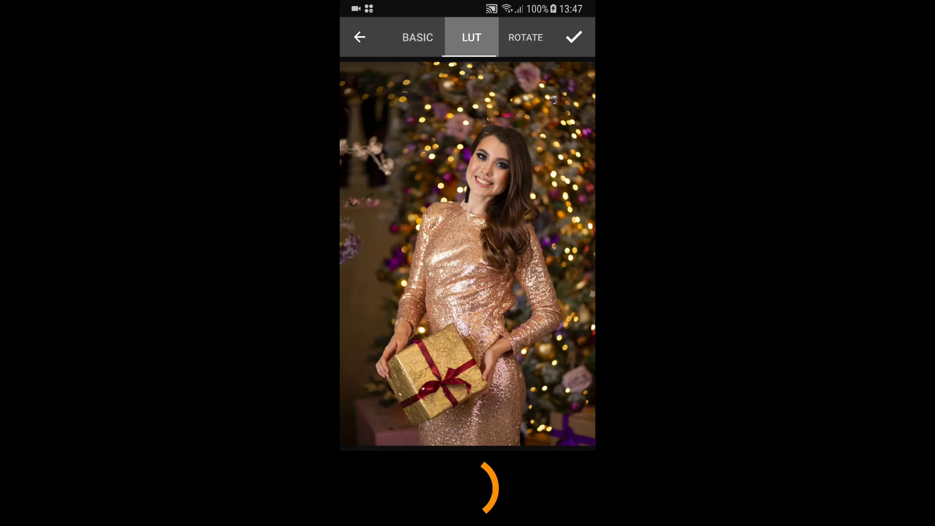
left_click_drag(555, 483, 365, 482)
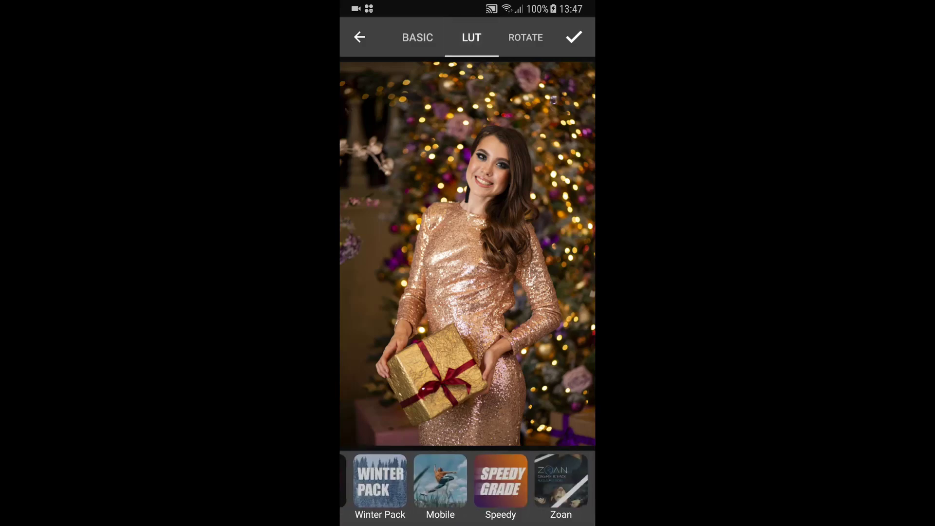
left_click(476, 481)
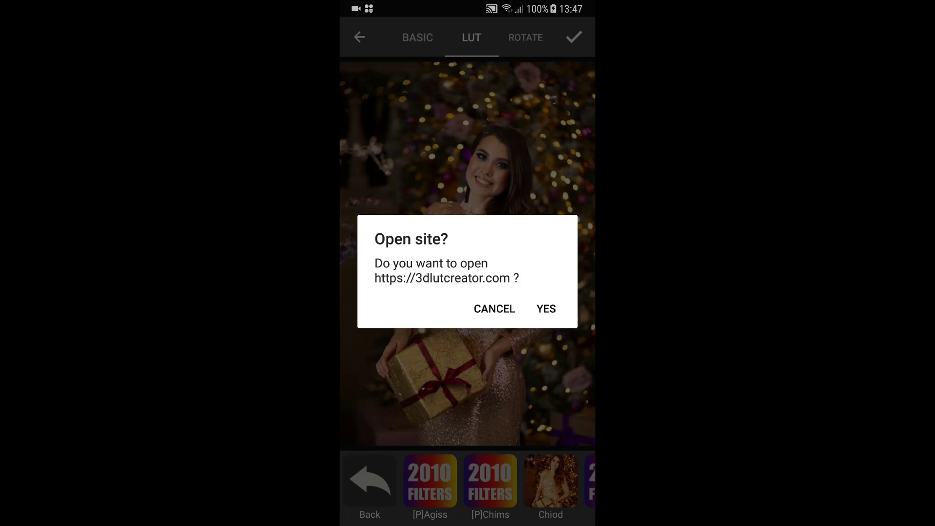
left_click(546, 309)
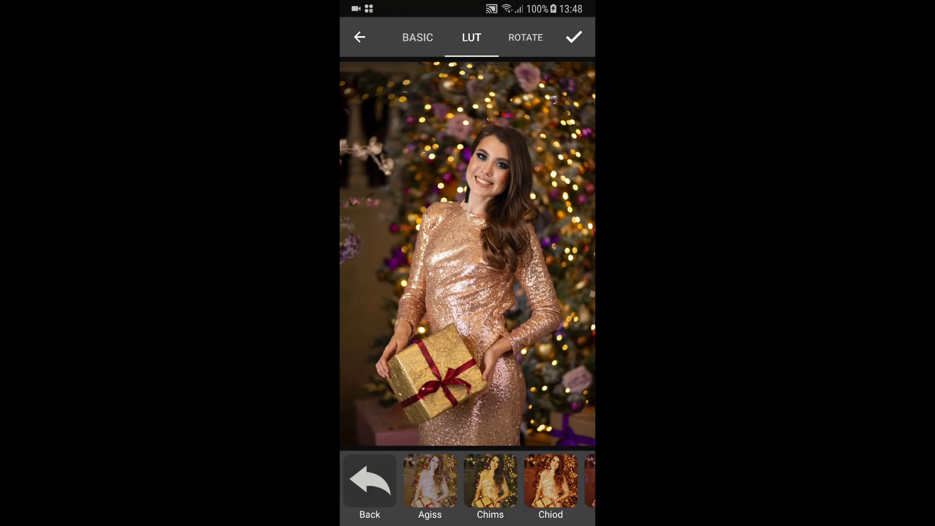
Step: Preview the Chims, Chiod, Codu, Fendi and golden Lanya looks on the gift photo
left_click(431, 483)
left_click(491, 483)
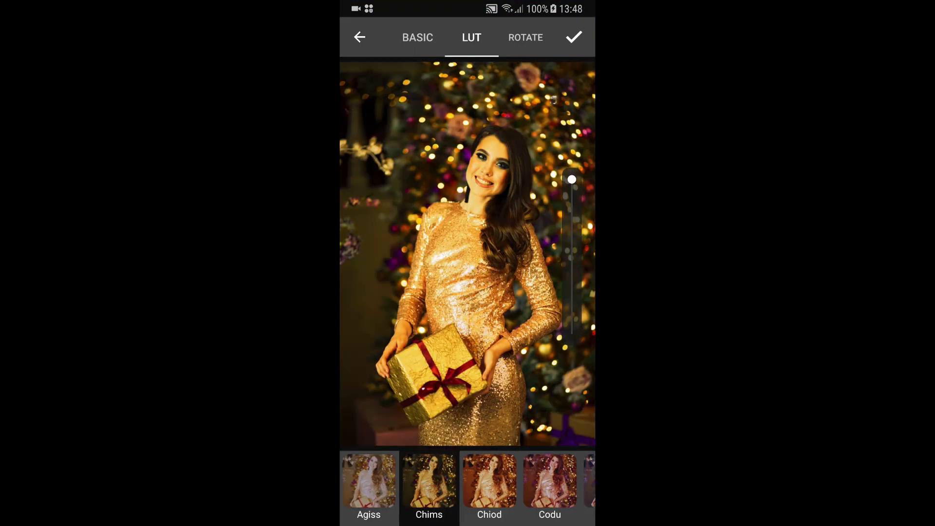
left_click(490, 482)
left_click(540, 482)
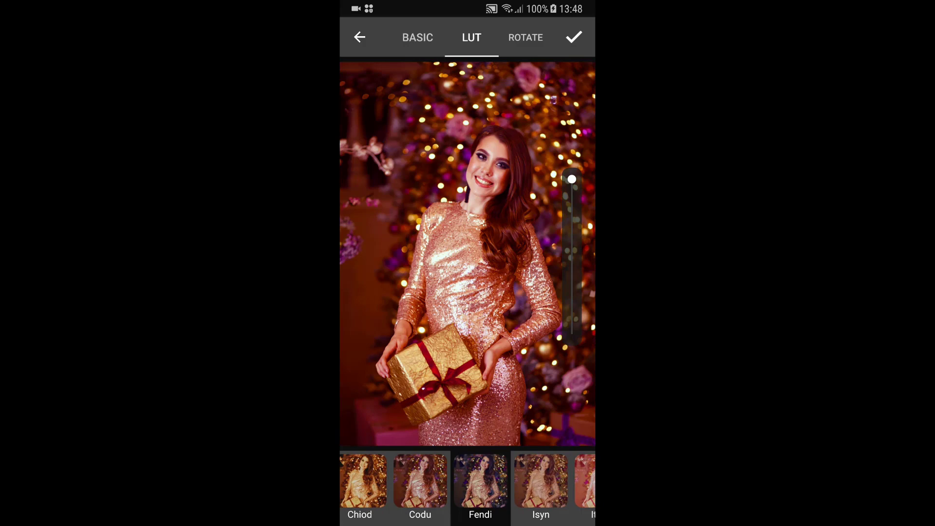
left_click_drag(540, 482, 351, 483)
left_click(446, 482)
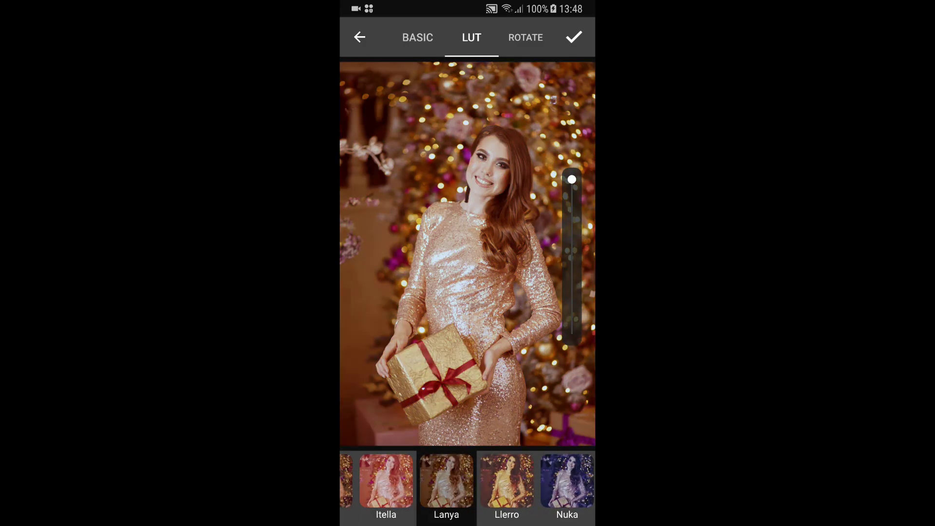
left_click_drag(541, 482, 372, 483)
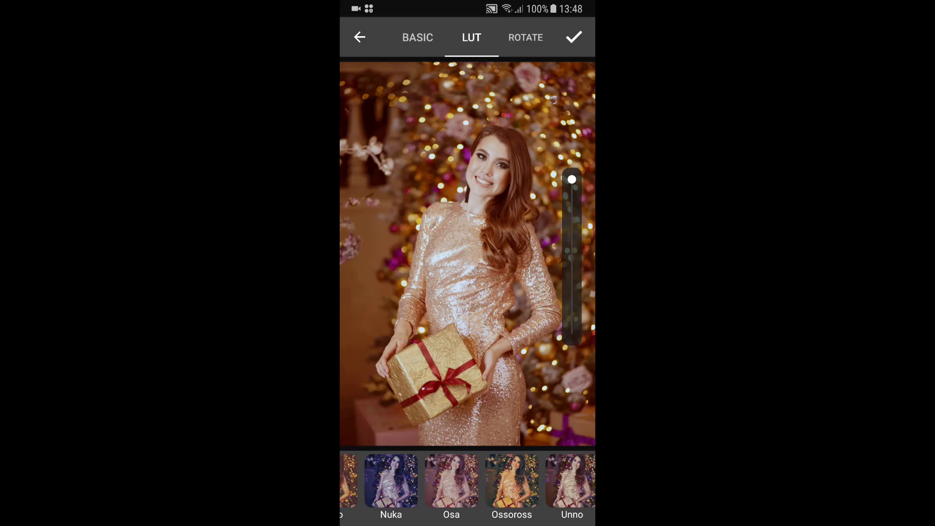
Step: Apply the pinkish-purple Osa look at reduced strength and show basic adjustments
left_click(429, 481)
mouse_move(572, 179)
left_mouse_down()
mouse_move(572, 261)
mouse_move(572, 199)
left_mouse_up()
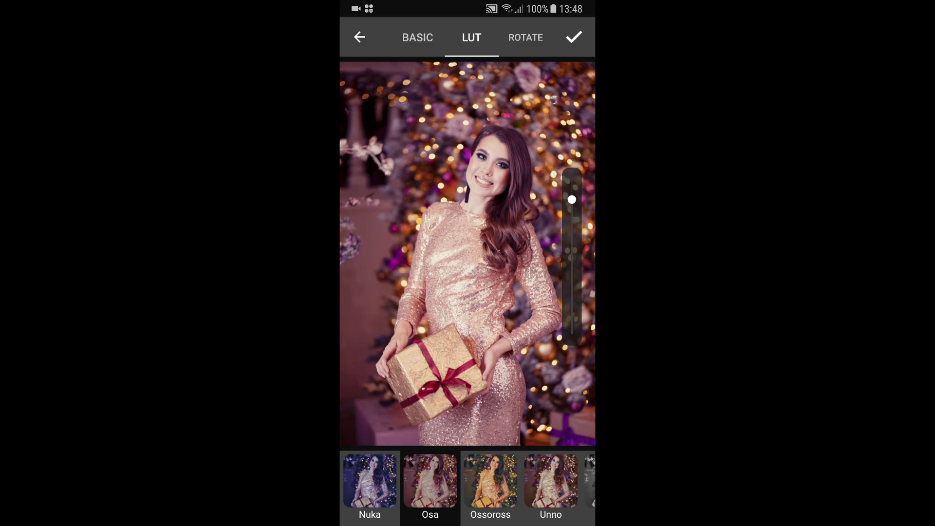
left_click(417, 37)
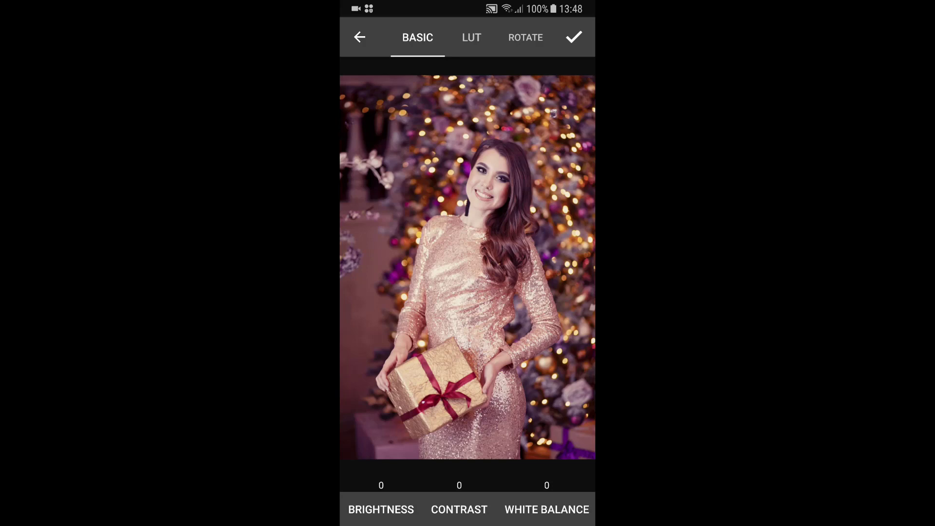
Step: Darken the woman photo to brightness -27 and raise contrast to +13
left_click(381, 509)
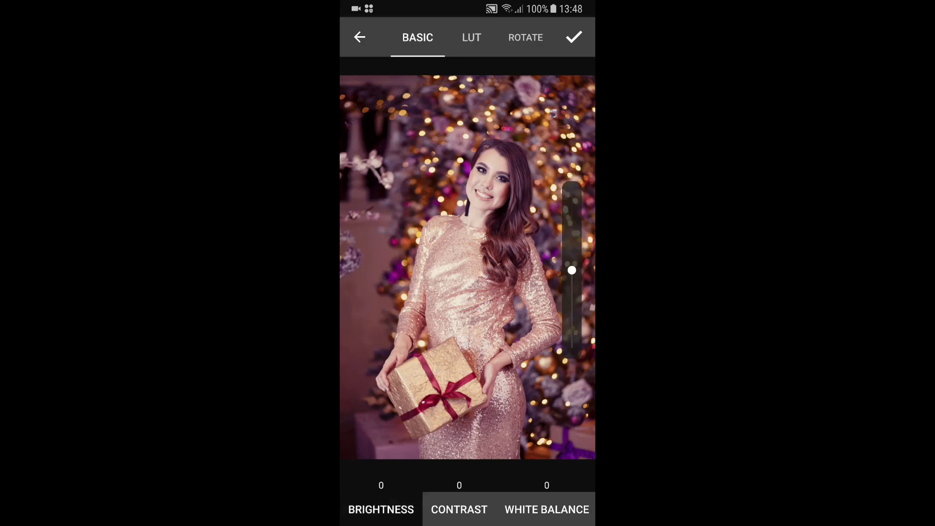
mouse_move(571, 271)
left_mouse_down()
mouse_move(573, 288)
mouse_move(571, 249)
mouse_move(572, 258)
left_mouse_up()
left_click(459, 510)
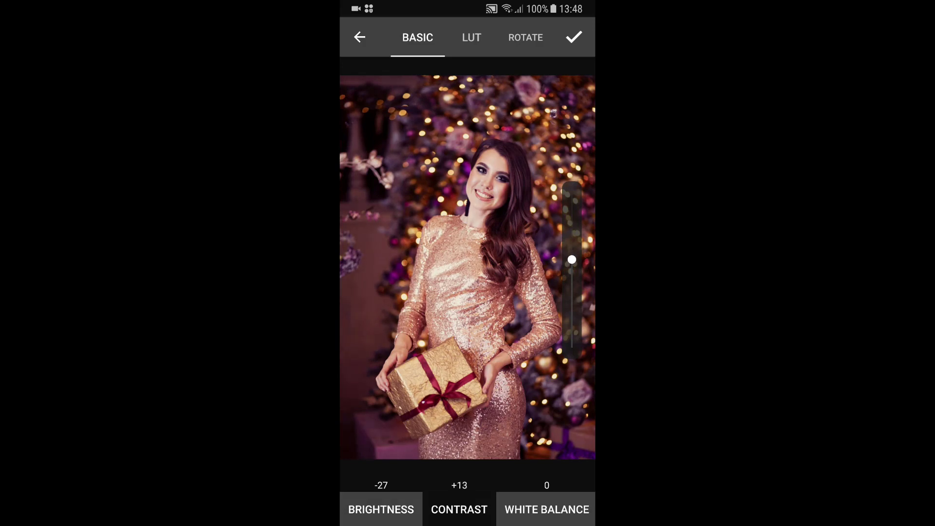
left_click_drag(541, 509, 380, 510)
Step: Increase sharpening and texture on the photo, then back out of the photo editor
left_click(439, 509)
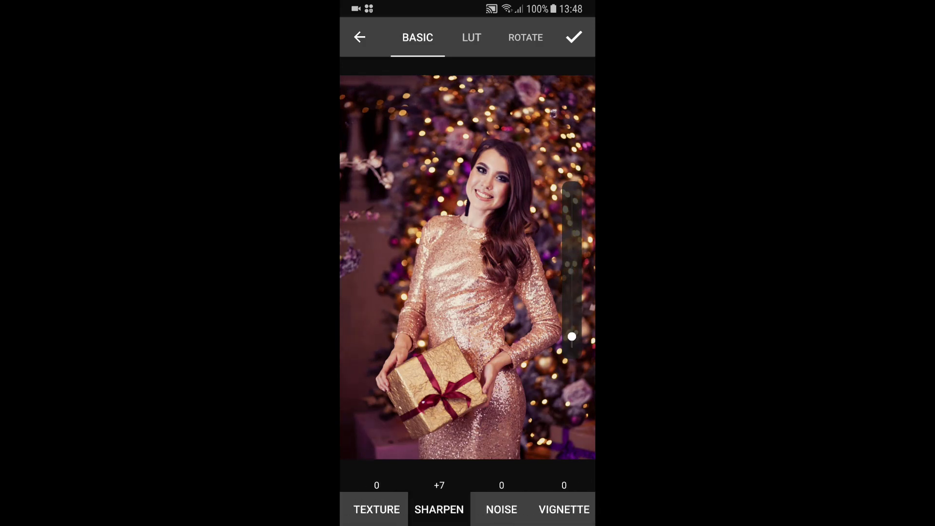
left_click_drag(572, 337, 572, 279)
left_click(377, 509)
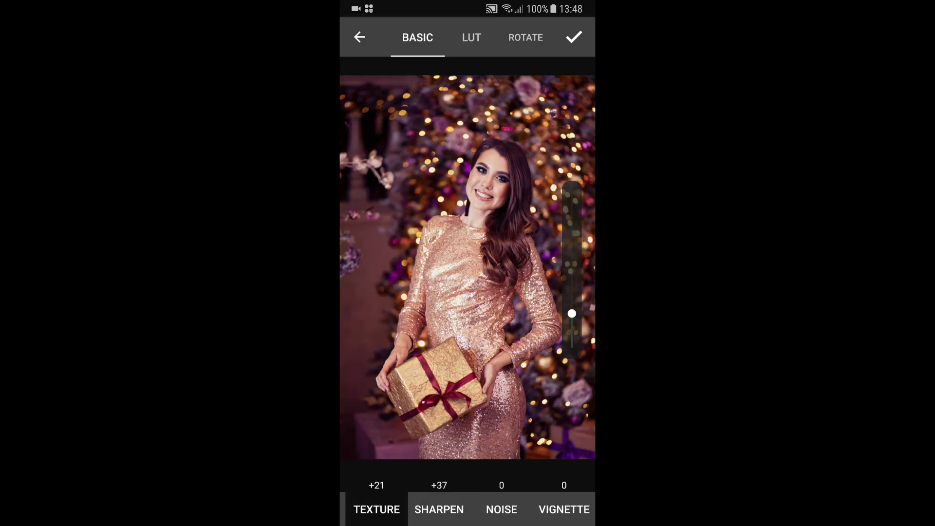
left_click(360, 37)
Step: Discard the edited photo and open the hiker video from the Downloads video folder
left_click(546, 309)
left_click(419, 438)
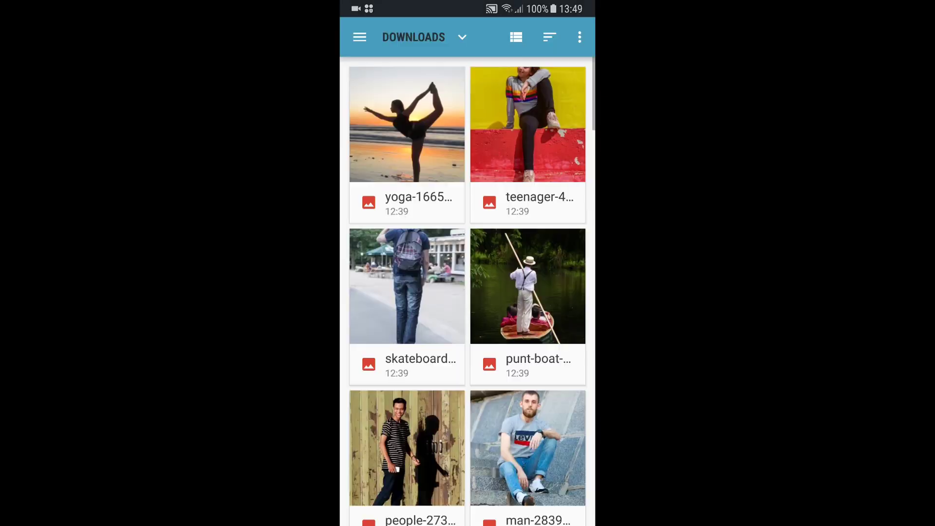
left_click(357, 36)
left_click(397, 112)
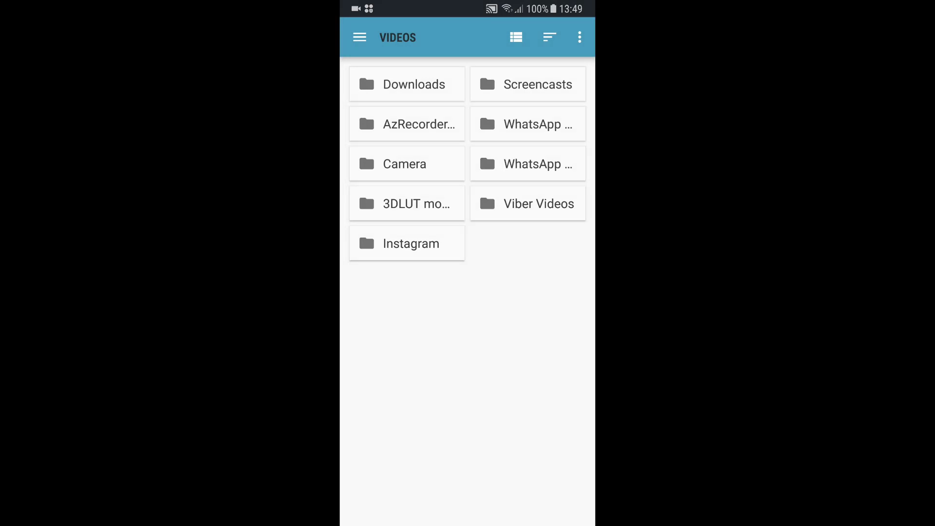
left_click(407, 85)
left_click(528, 286)
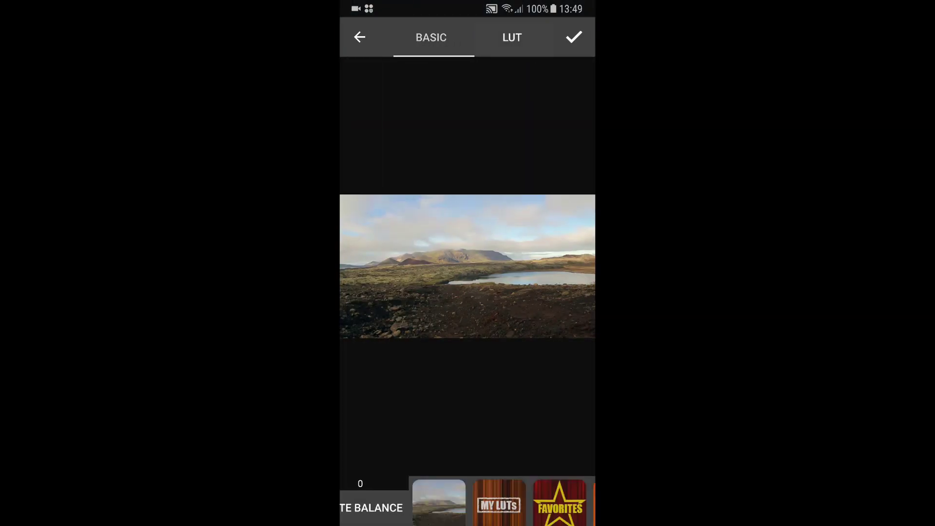
Step: Open the Speedy Grade pack and preview SG1 and SG1 Sat+R on the hiker video
left_click(511, 36)
left_click(549, 482)
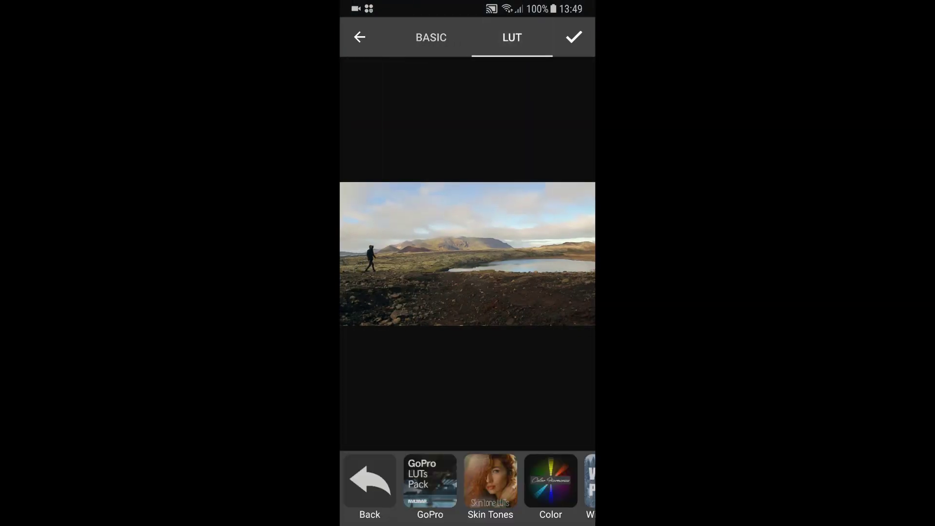
scroll(468, 483, "right", 5)
scroll(468, 483, "right", 2)
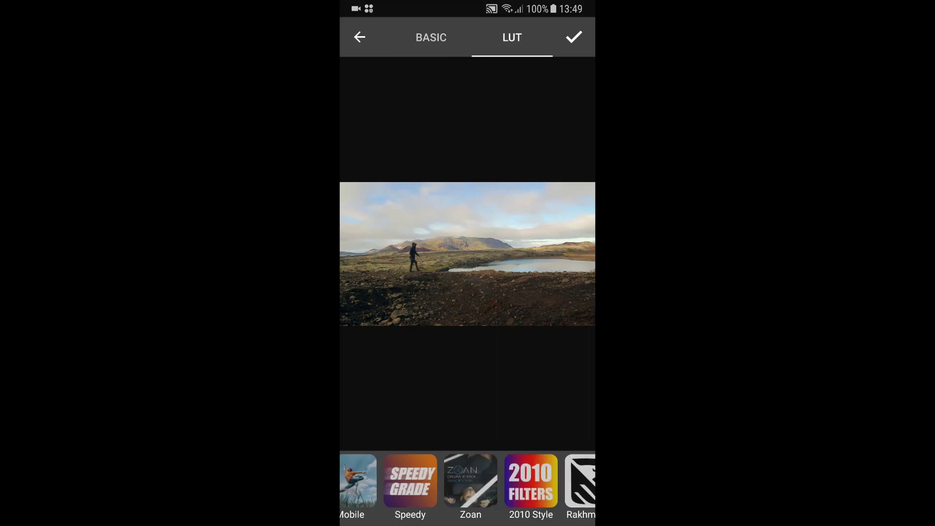
left_click(410, 481)
left_click(431, 482)
left_click(490, 481)
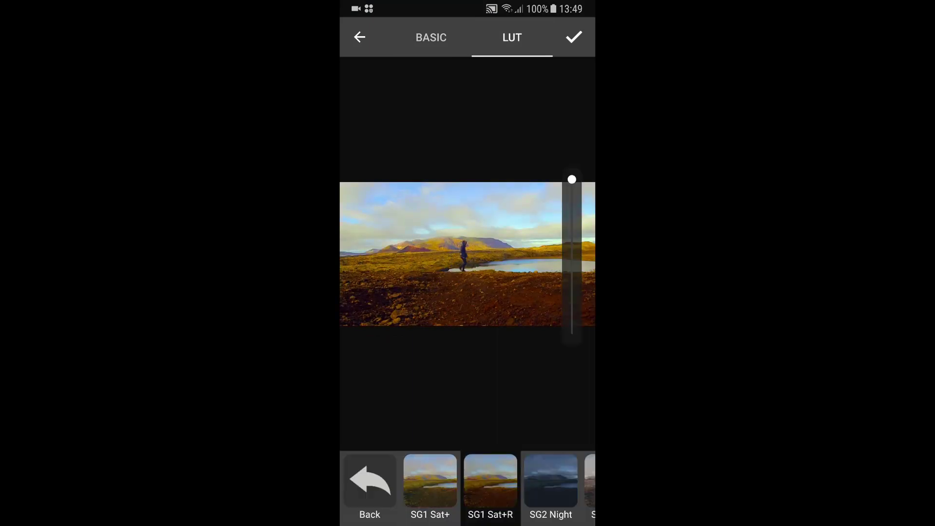
scroll(468, 482, "right", 2)
Step: Preview SG2 Night, SG3 Roof and SG6 Bride, then switch to the Mobile LUT pack
left_click(451, 481)
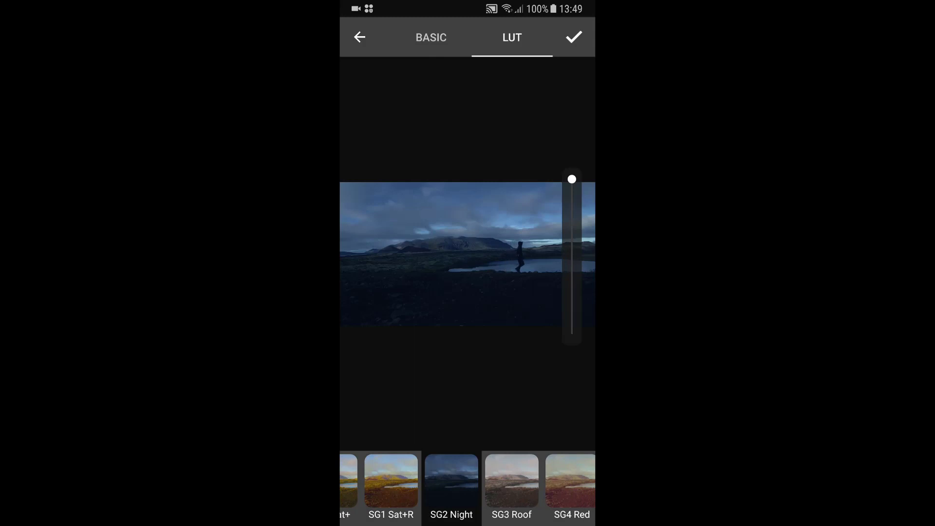
left_click(504, 481)
scroll(468, 482, "right", 2)
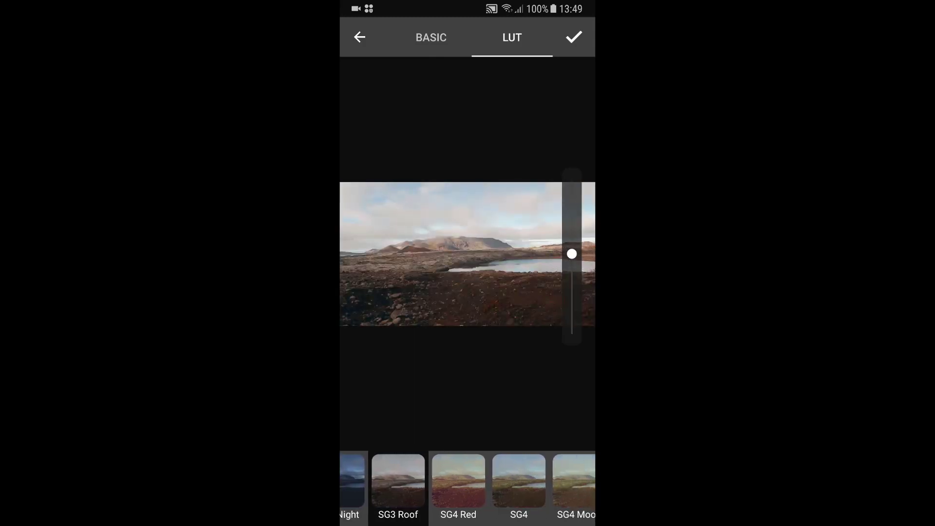
scroll(468, 482, "right", 2)
scroll(467, 482, "right", 1)
left_click(559, 481)
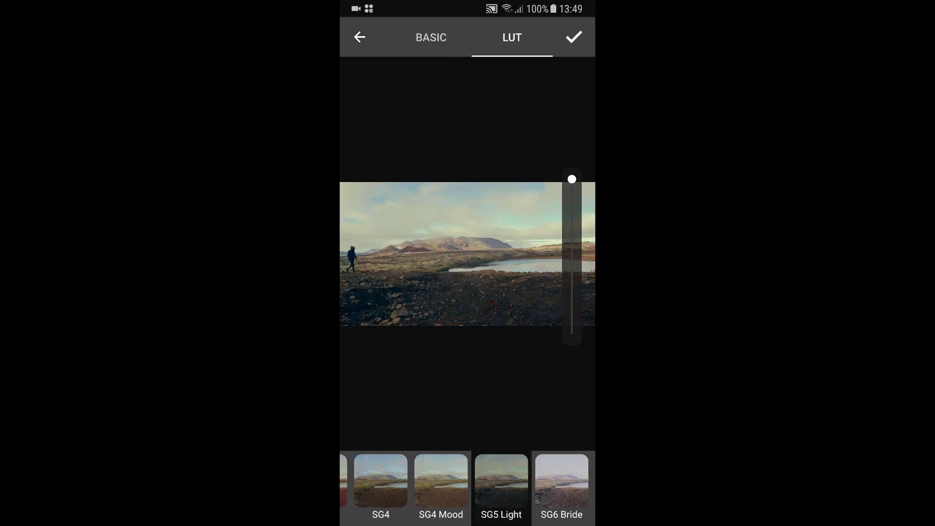
scroll(467, 483, "right", 1)
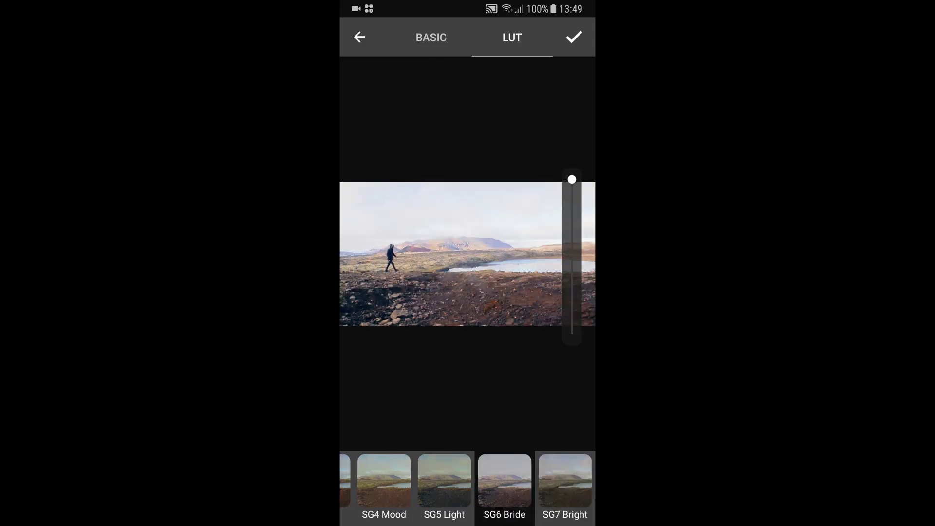
scroll(468, 482, "left", 3)
scroll(467, 483, "left", 2)
left_click(369, 480)
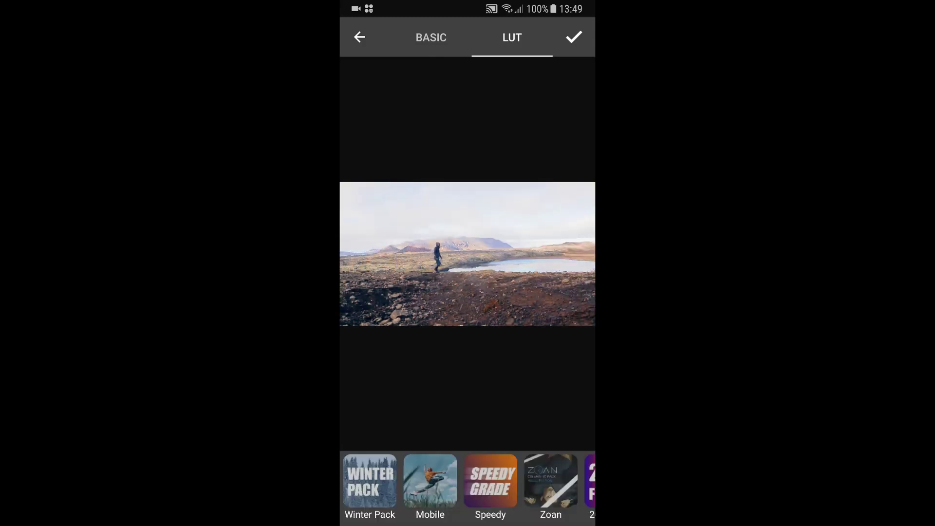
scroll(468, 482, "left", 2)
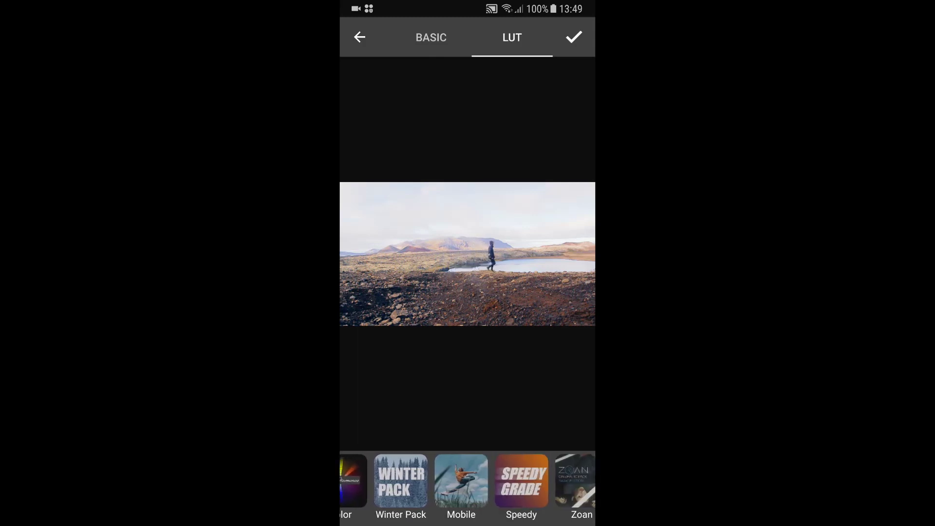
left_click(460, 482)
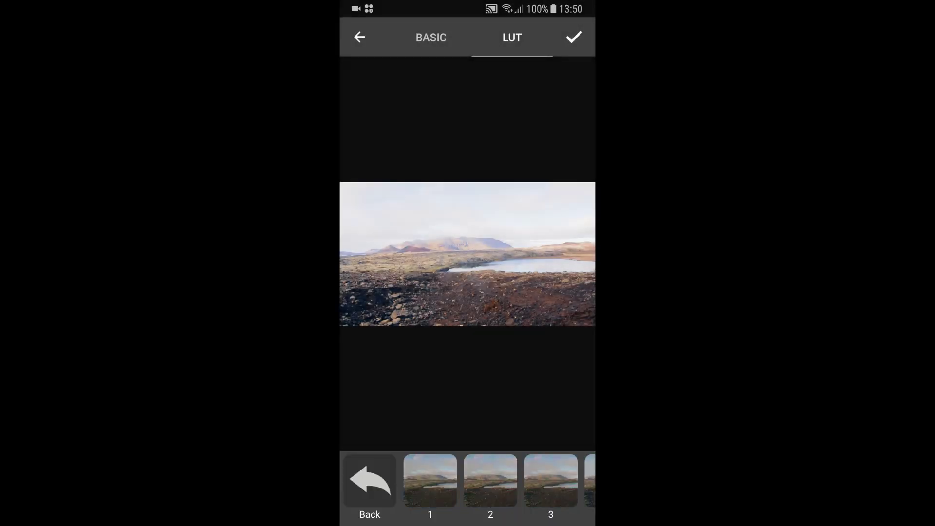
Step: Preview Mobile pack looks 1 through 5 and the next numbered look on the hiker video
left_click(430, 480)
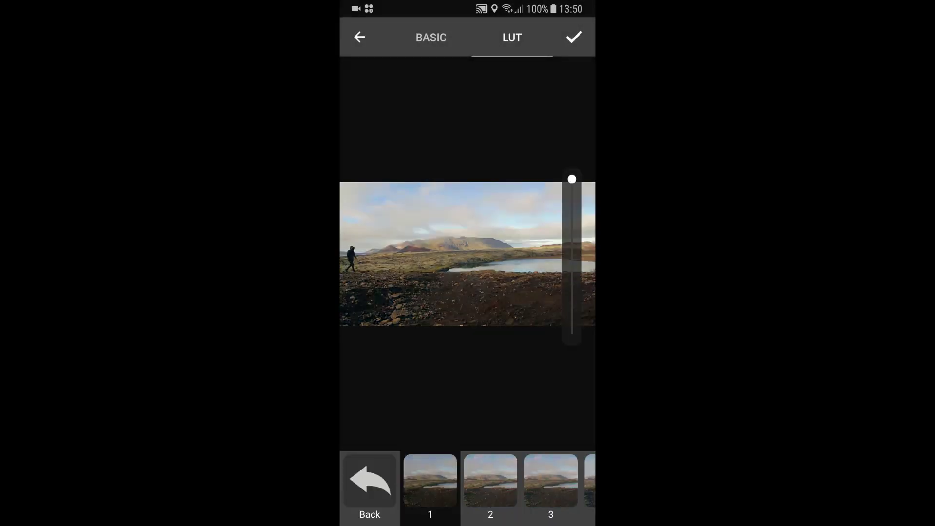
left_click(490, 480)
left_click_drag(526, 481, 420, 481)
left_click(445, 481)
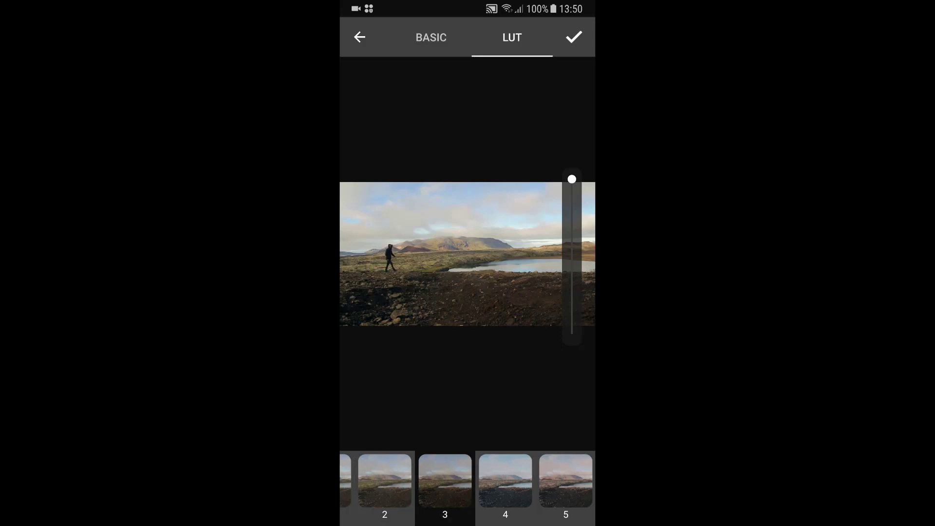
left_click(505, 481)
left_click(511, 481)
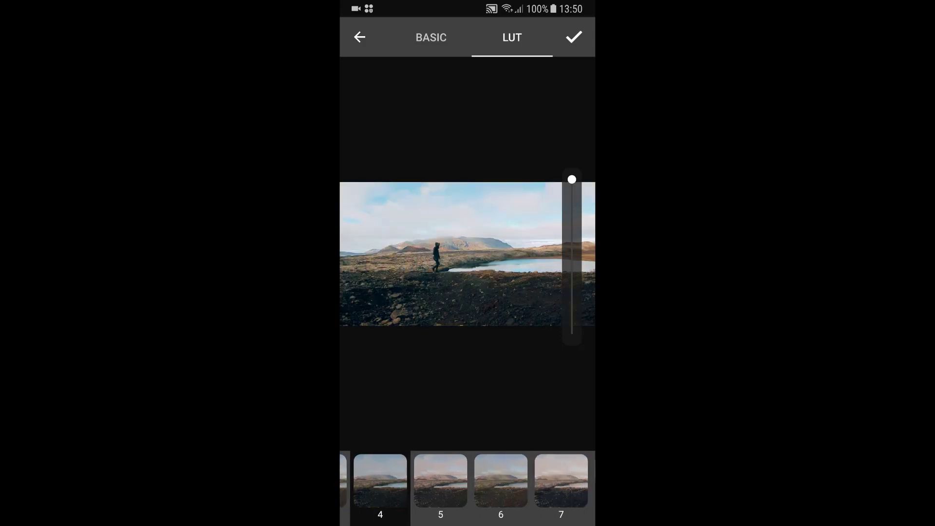
left_click(440, 481)
Step: Preview further Mobile looks up to 14, then back out of editing the hiker video
left_click(500, 481)
left_click_drag(555, 480, 381, 480)
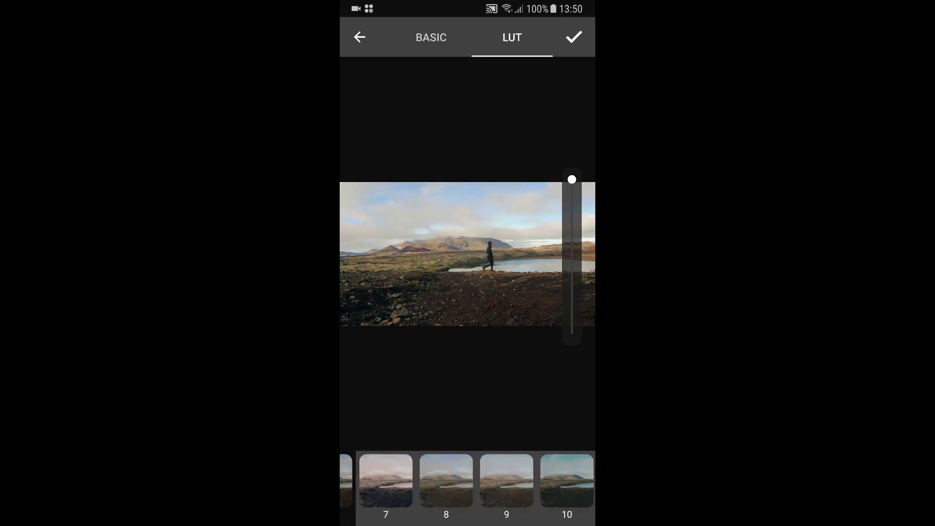
left_click(507, 481)
left_click(567, 481)
left_click_drag(556, 481, 380, 481)
left_click(496, 481)
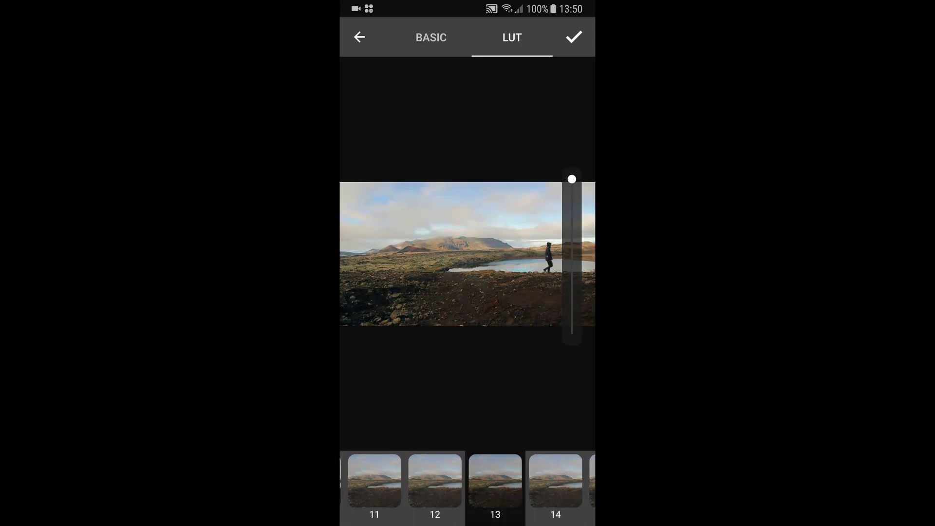
left_click(555, 481)
left_click(360, 37)
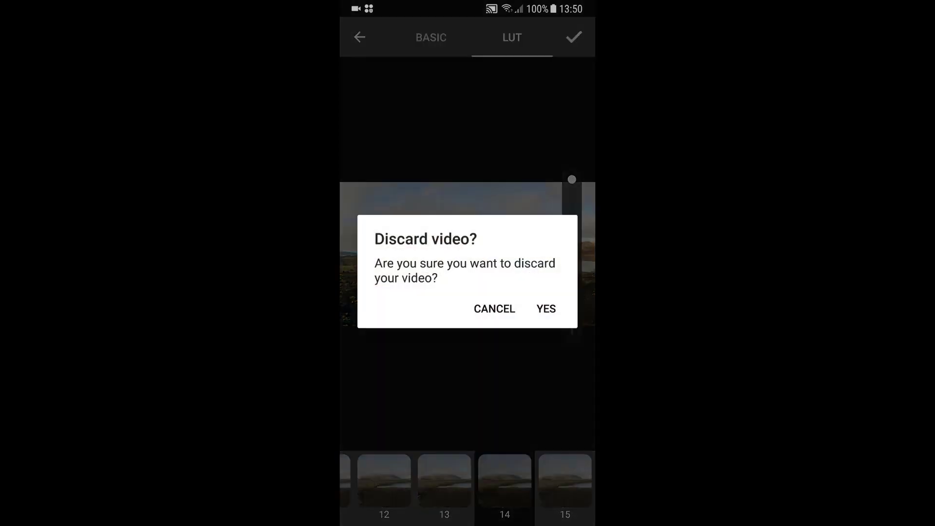
Step: Discard the hiker video, open the Waves video, and enter the Mobile LUT pack
left_click(546, 309)
left_click(420, 438)
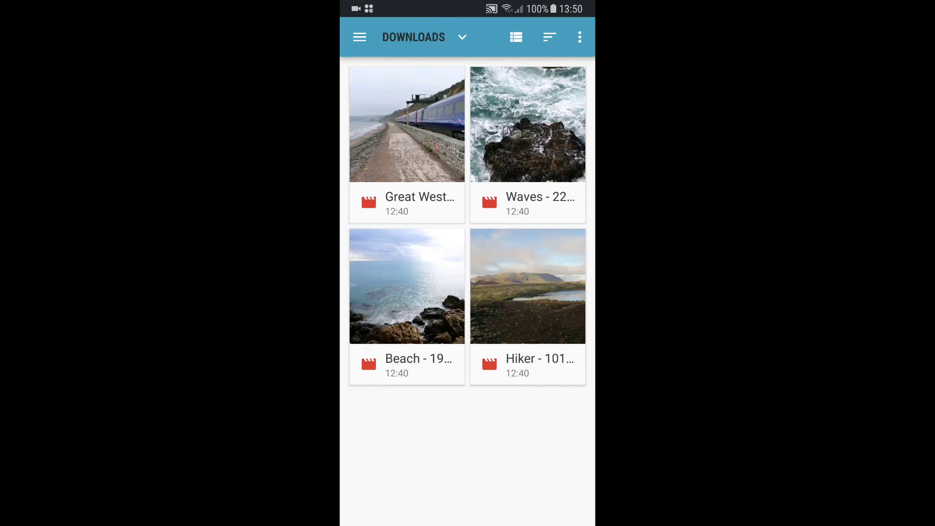
left_click(528, 146)
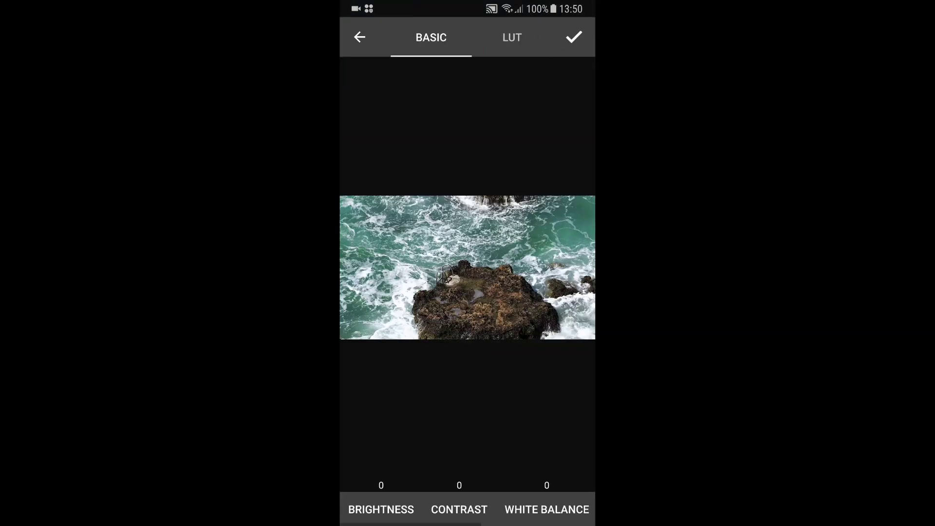
left_click(511, 37)
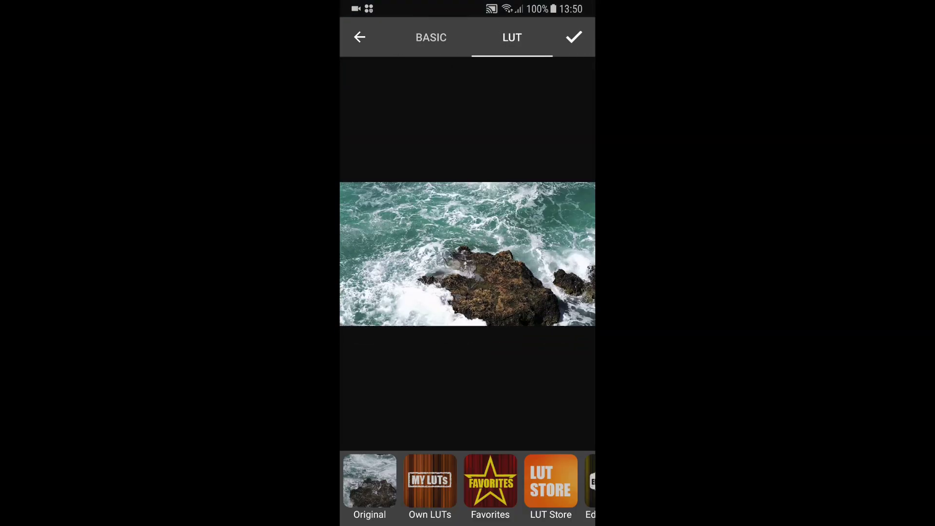
left_click_drag(556, 482, 477, 483)
left_click(535, 482)
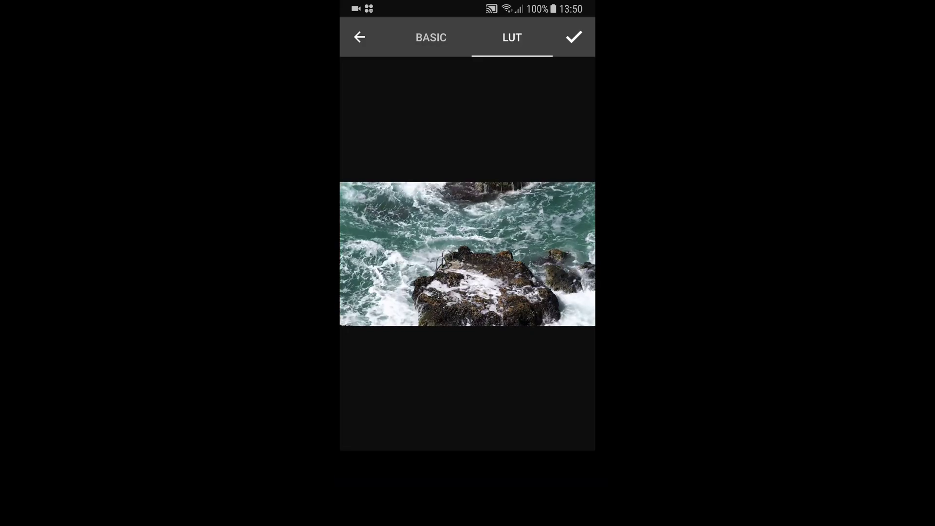
left_click_drag(556, 483, 409, 483)
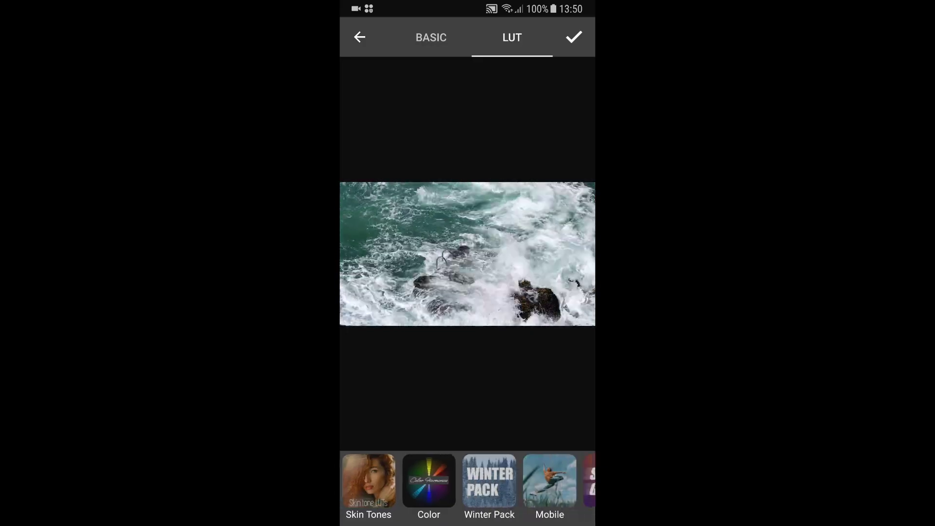
left_click(443, 480)
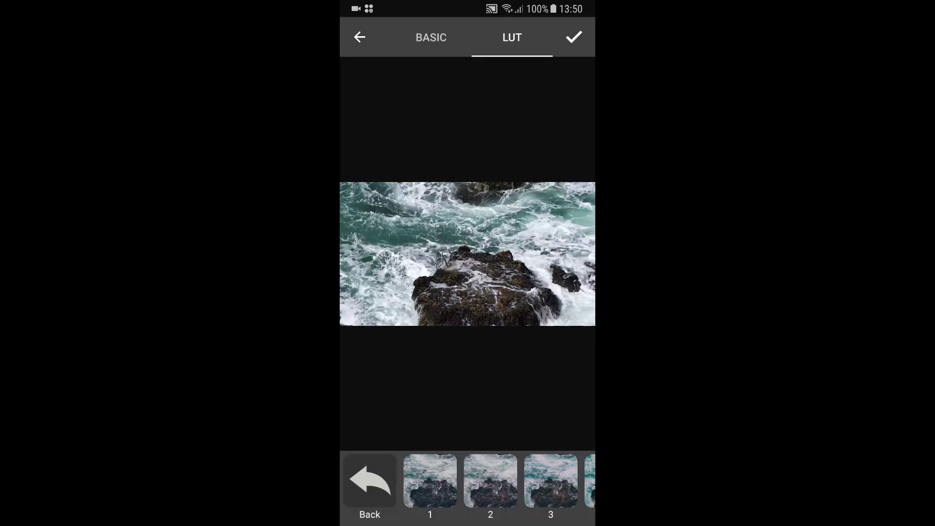
Step: Preview Mobile looks 2, 5, 9, 13 and 16 on the Waves video
left_click(490, 482)
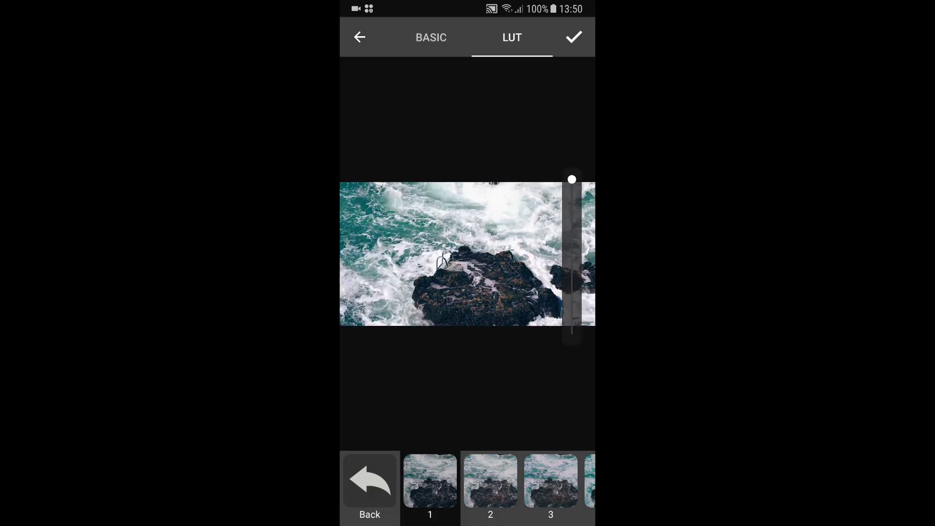
left_click_drag(556, 482, 398, 482)
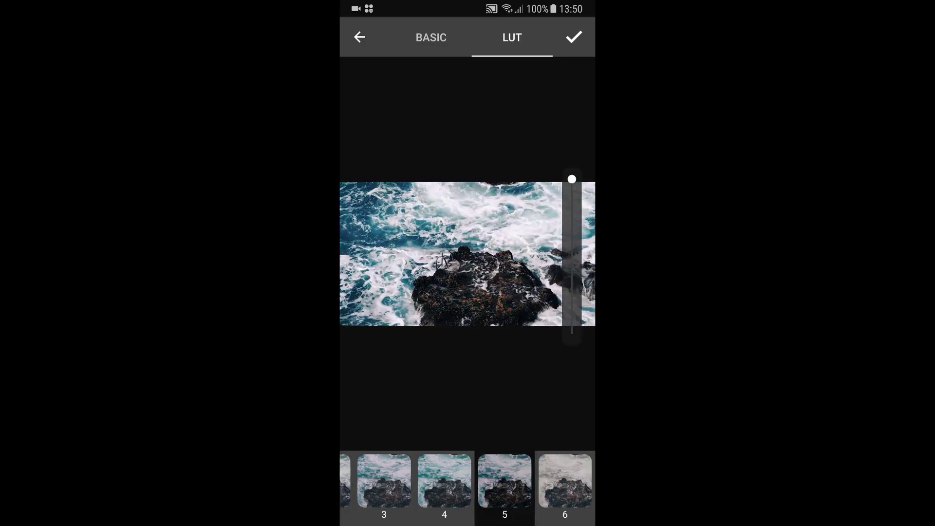
left_click_drag(526, 483, 405, 482)
left_click(392, 481)
left_click_drag(540, 482, 376, 482)
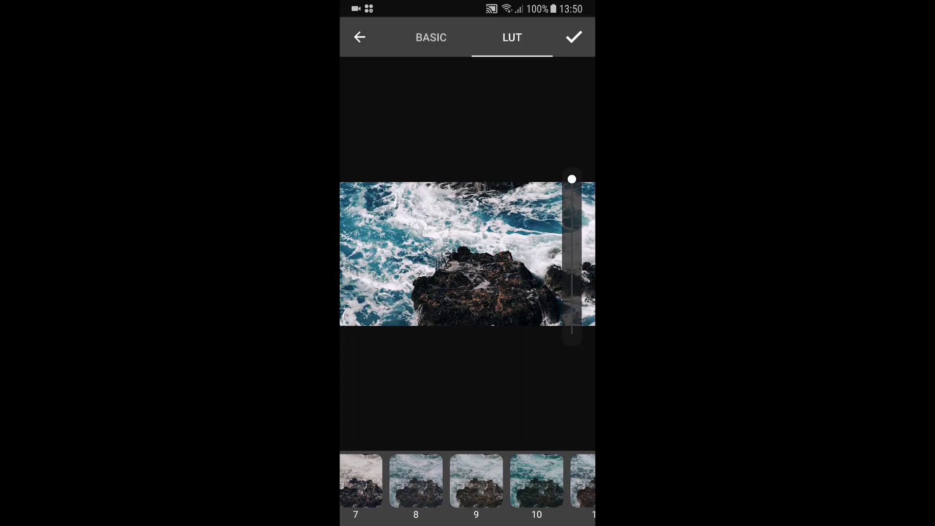
left_click(477, 481)
left_click_drag(540, 483, 395, 482)
left_click(540, 481)
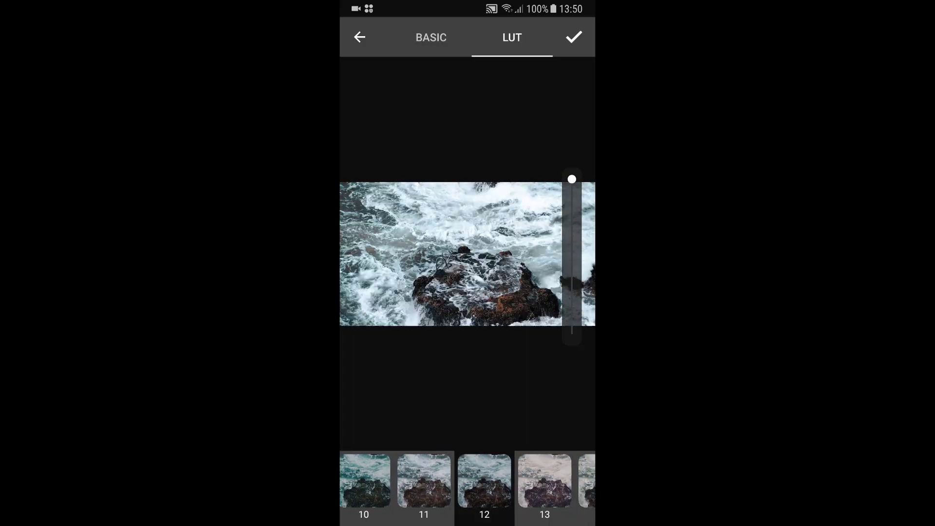
left_click_drag(540, 482, 438, 482)
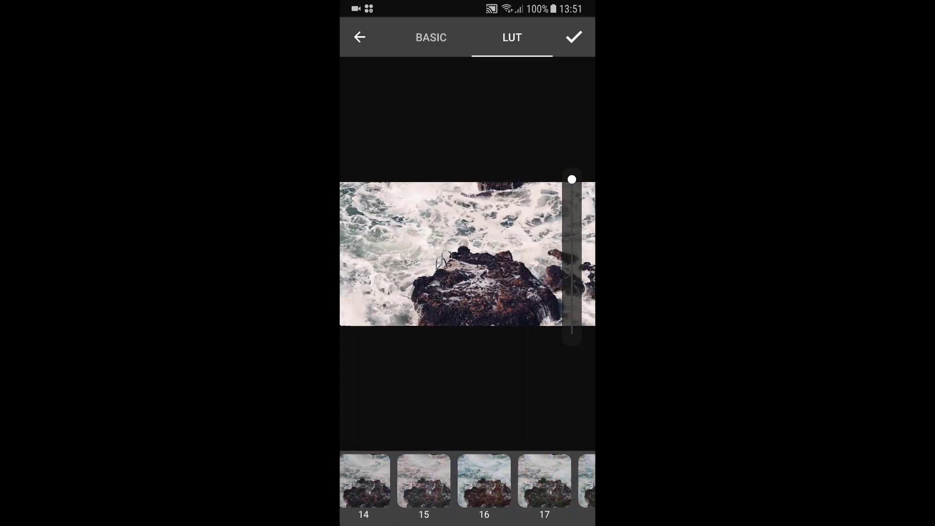
left_click_drag(541, 482, 438, 482)
left_click(376, 480)
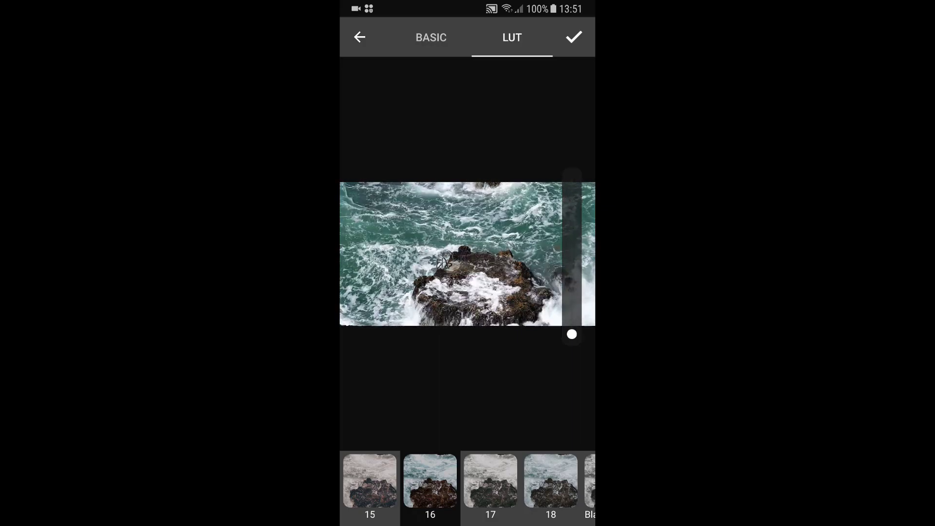
left_click_drag(556, 483, 394, 482)
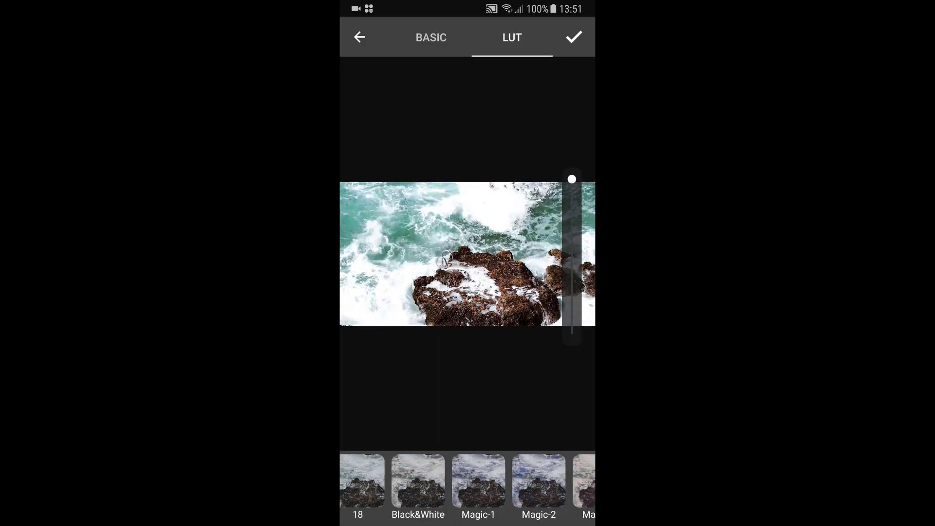
left_click_drag(555, 483, 409, 483)
Step: Apply the Magic-2 look to the Waves video and save it to render
left_click(454, 482)
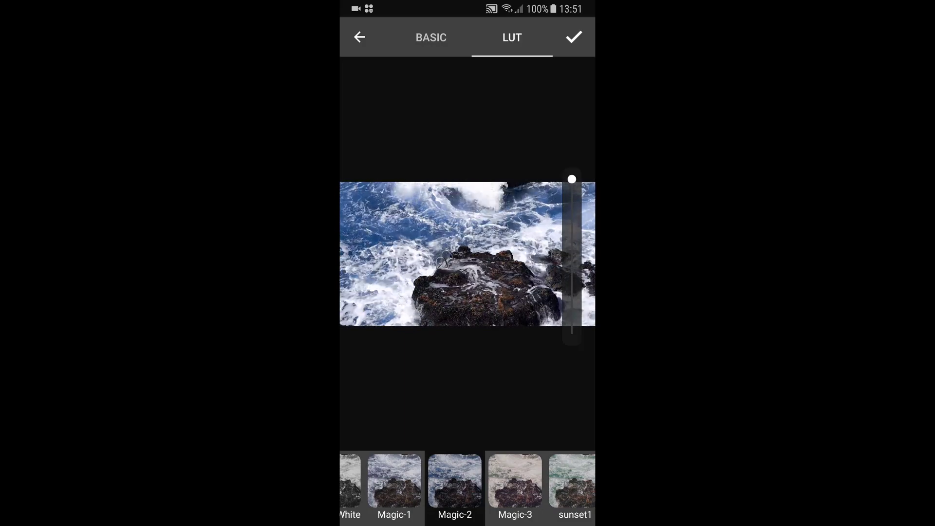
left_click(573, 37)
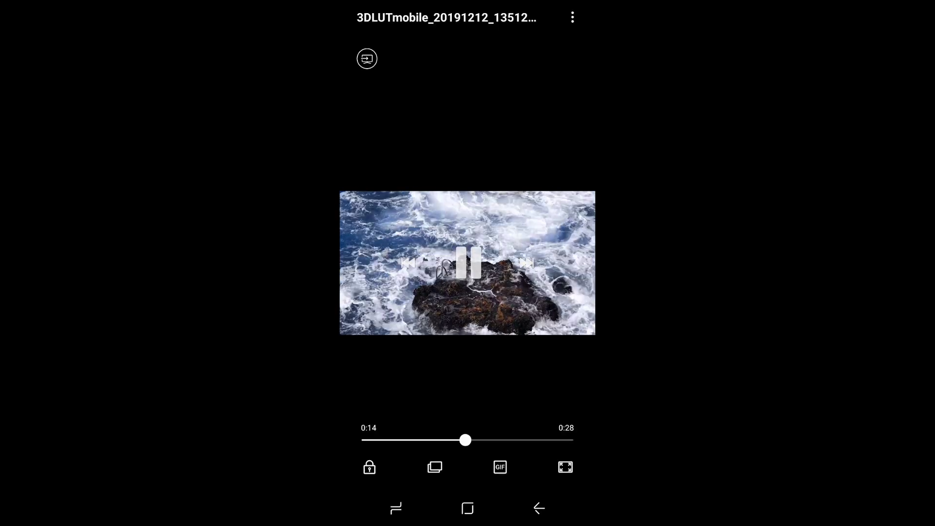
Step: Pause the rendered Waves video and leave the player for the previous screen
key("space")
left_click(540, 508)
left_click(540, 508)
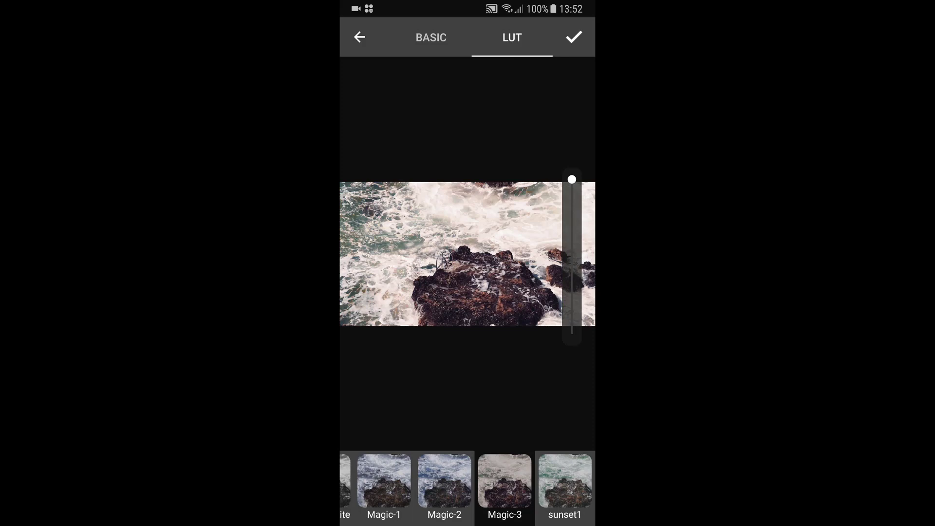
scroll(468, 488, "right", 3)
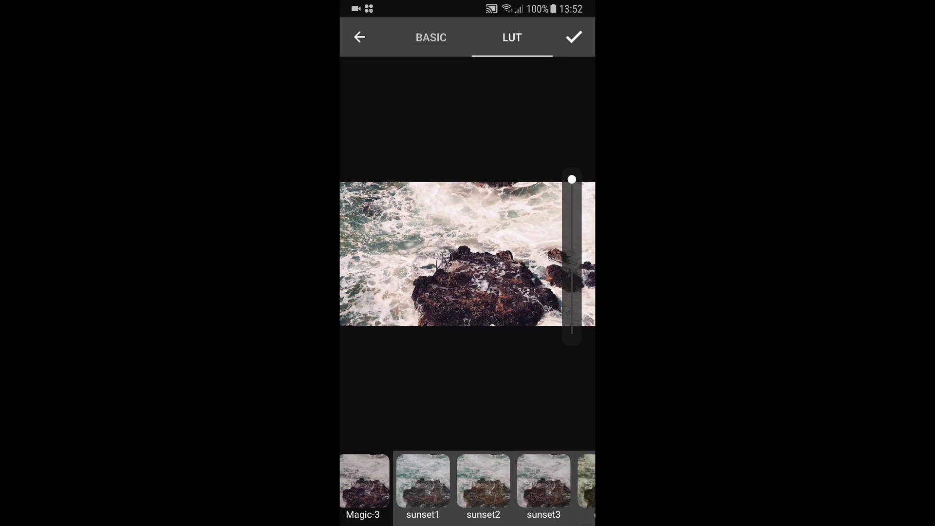
scroll(468, 488, "left", 2)
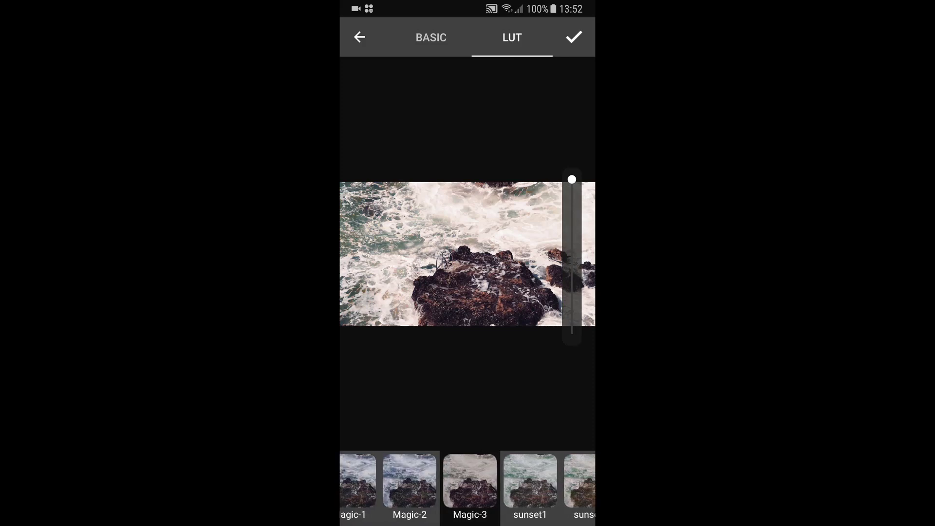
scroll(468, 488, "right", 3)
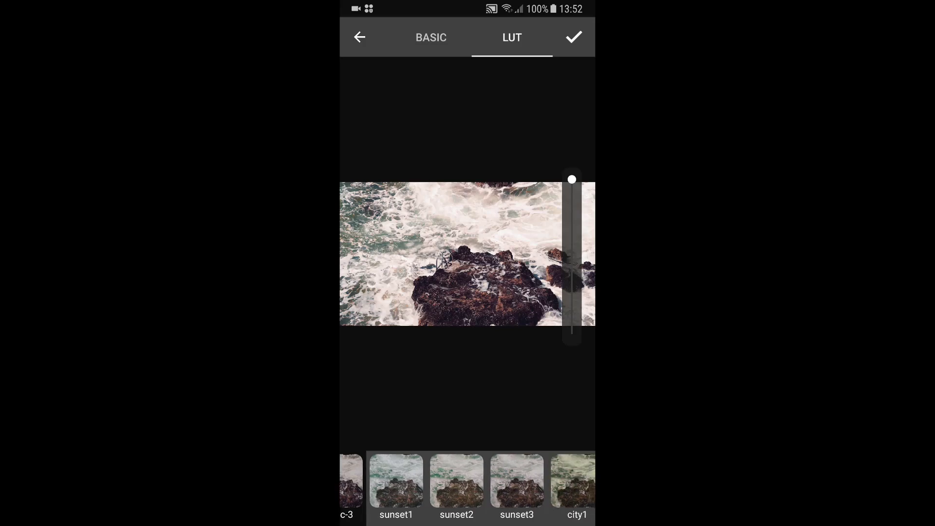